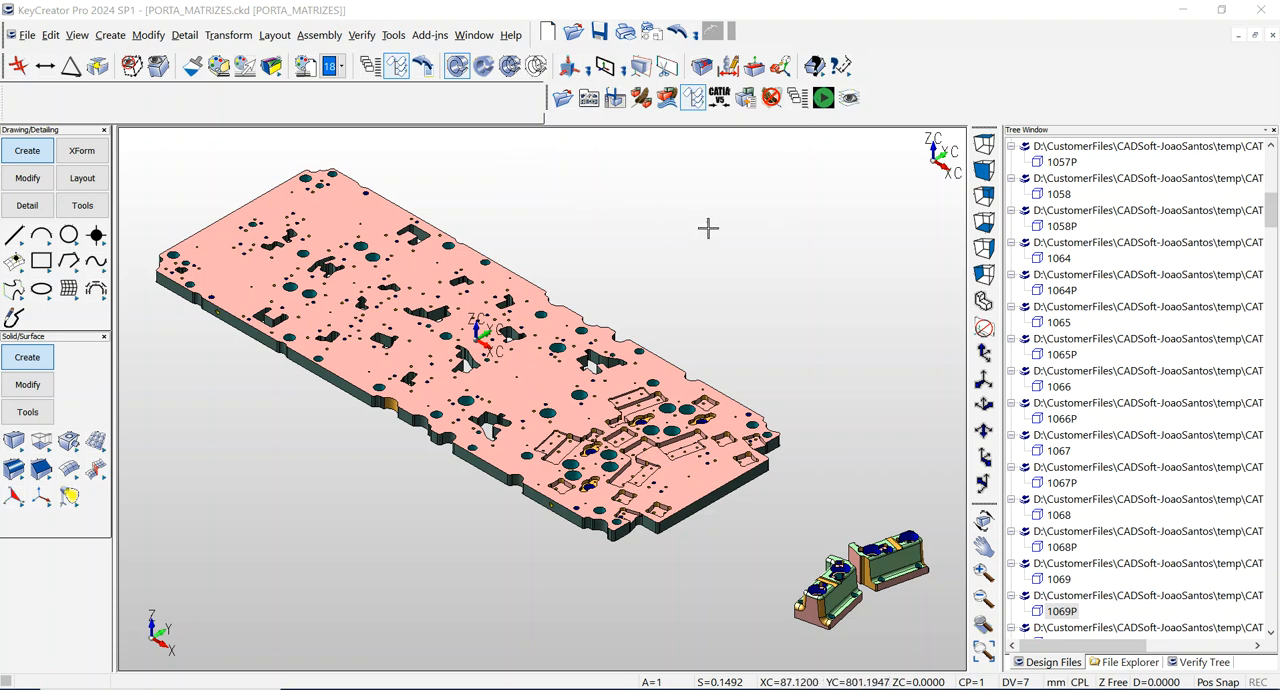
# Show the level and reference browser and expand the model mode part references.
pyautogui.click(369, 66)
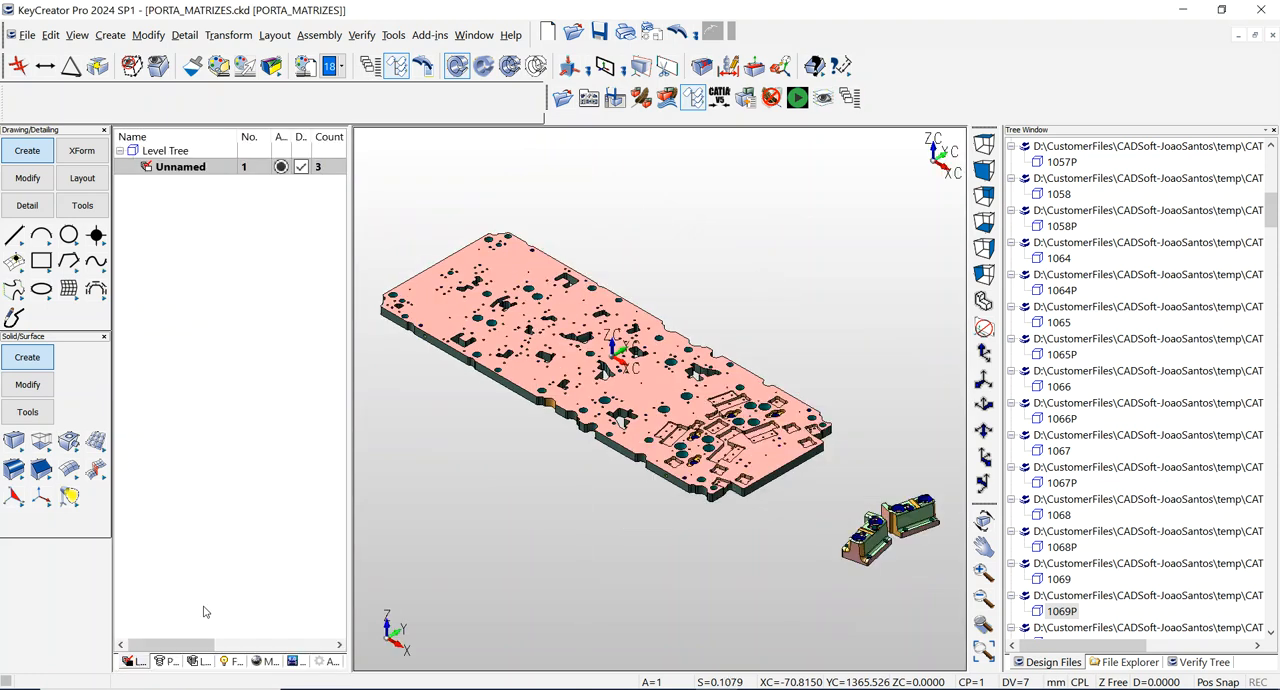
pyautogui.click(171, 662)
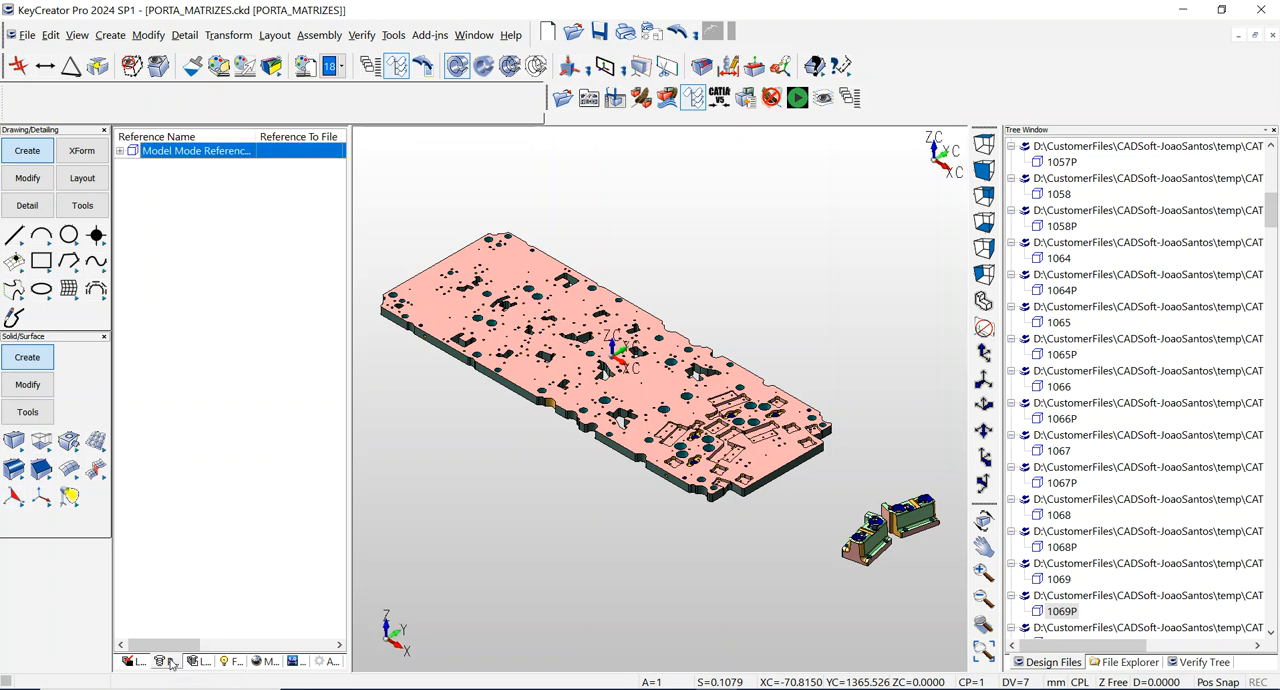
pyautogui.click(120, 152)
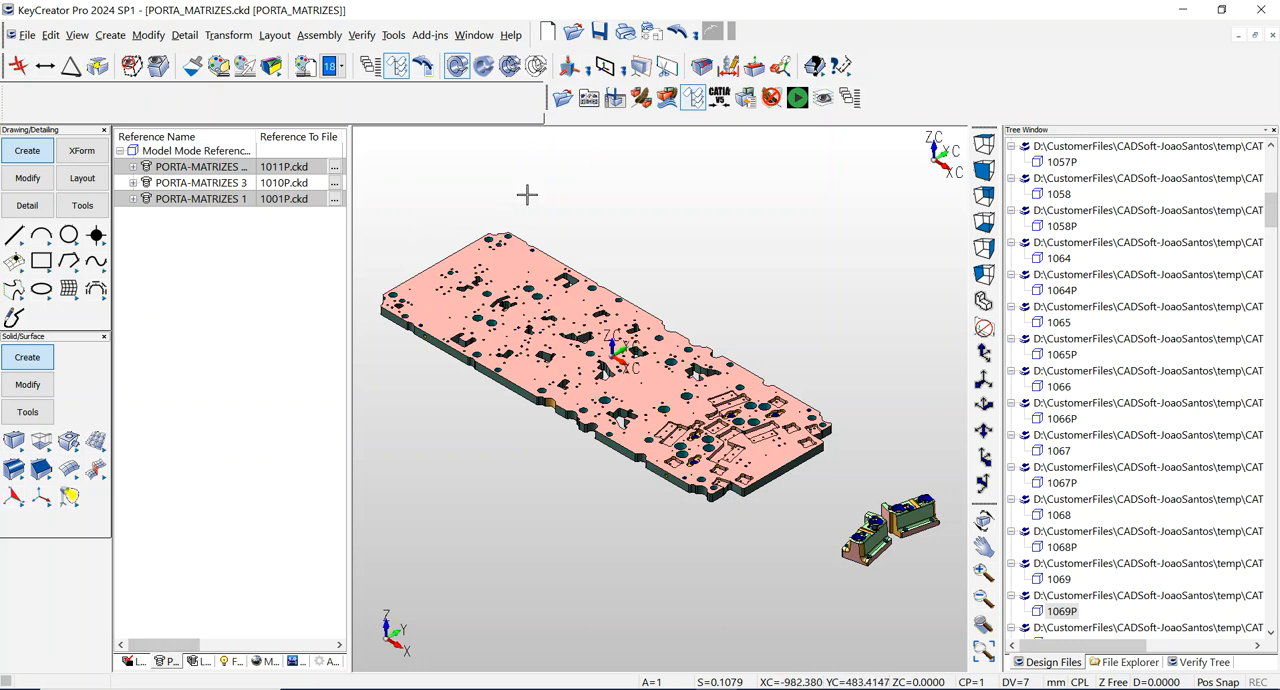
pyautogui.click(130, 664)
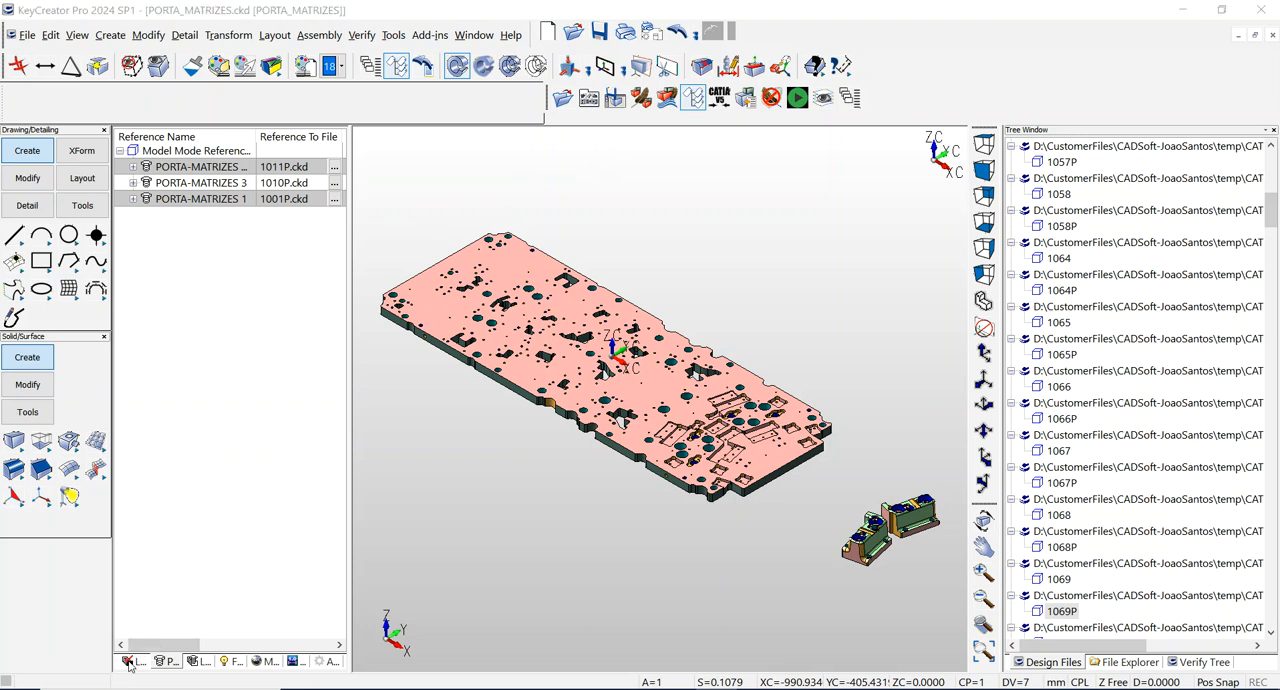
# Hide the window listing the open design files and show the level tree of the assembly.
pyautogui.scroll(1, 399, 384)
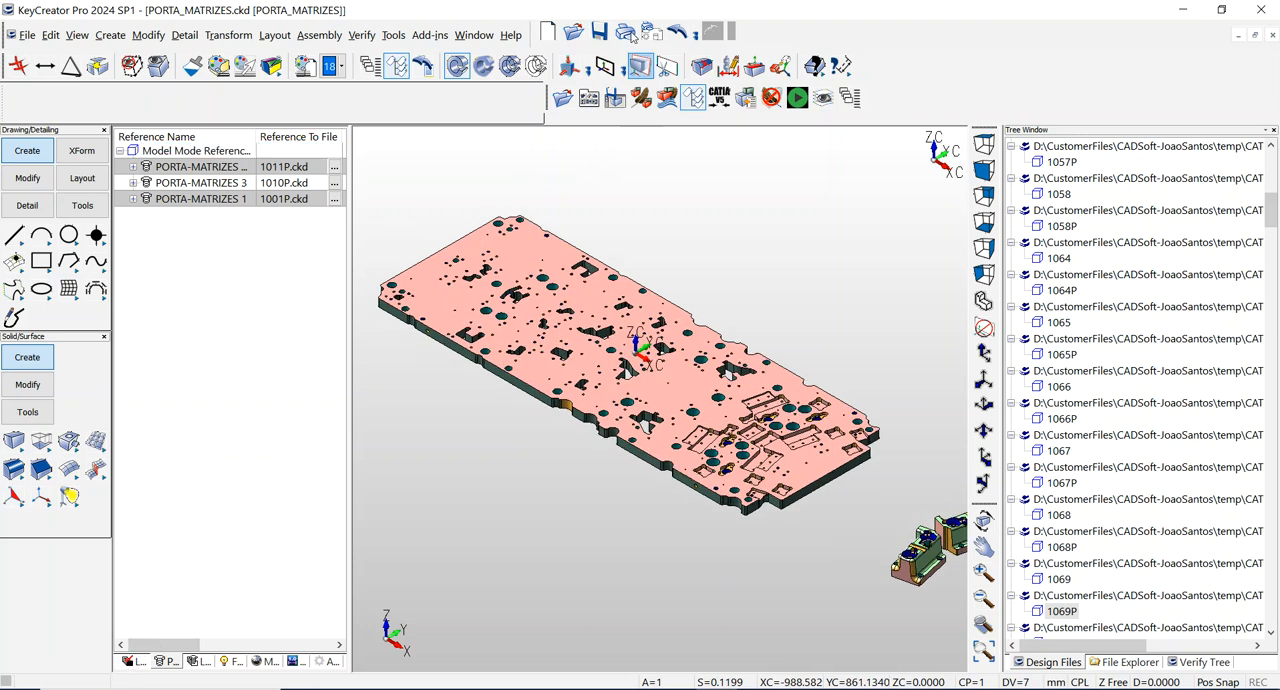
pyautogui.click(395, 72)
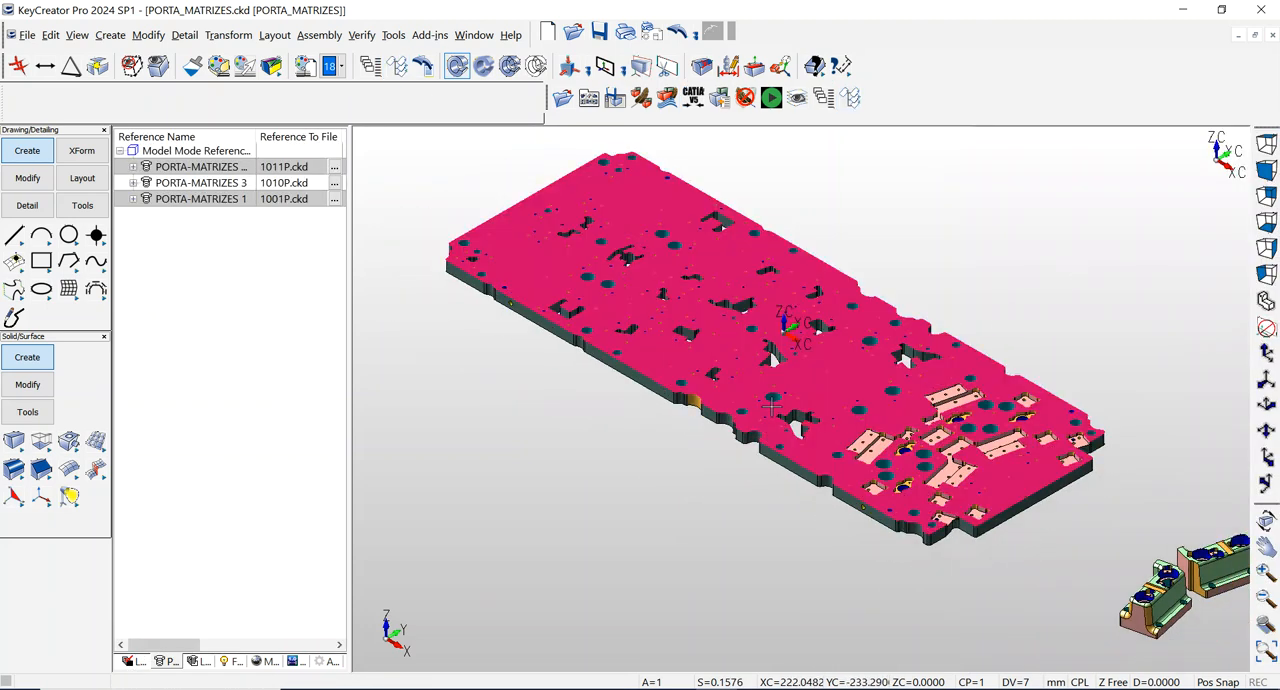
pyautogui.scroll(-2, 772, 405)
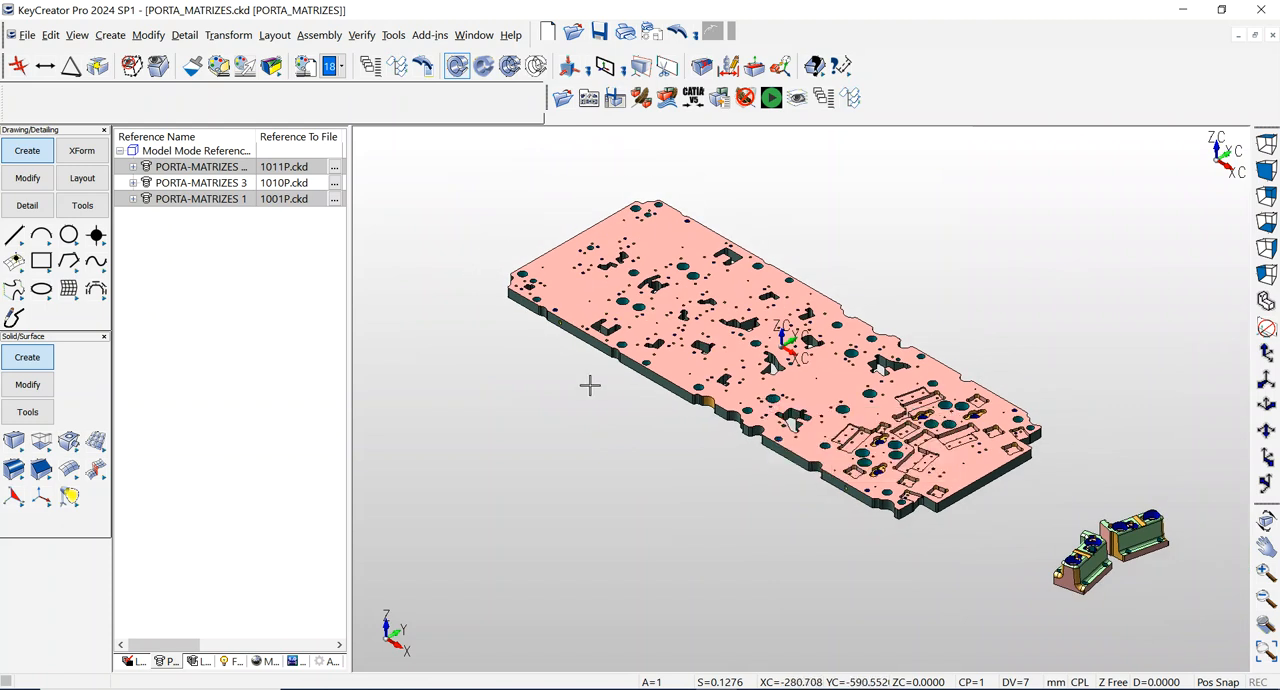
pyautogui.click(131, 662)
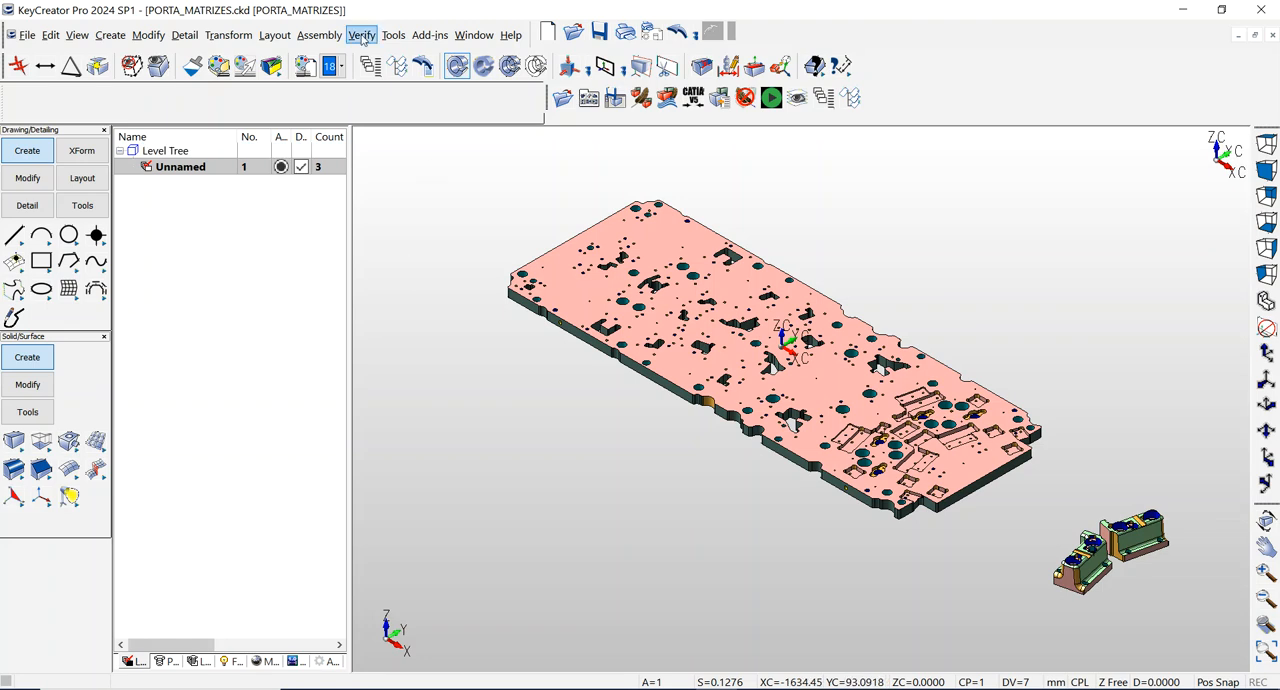
# Run the preselected macro to sort the part references into sublevels named after their files, and expand the top Unnamed level.
pyautogui.click(776, 95)
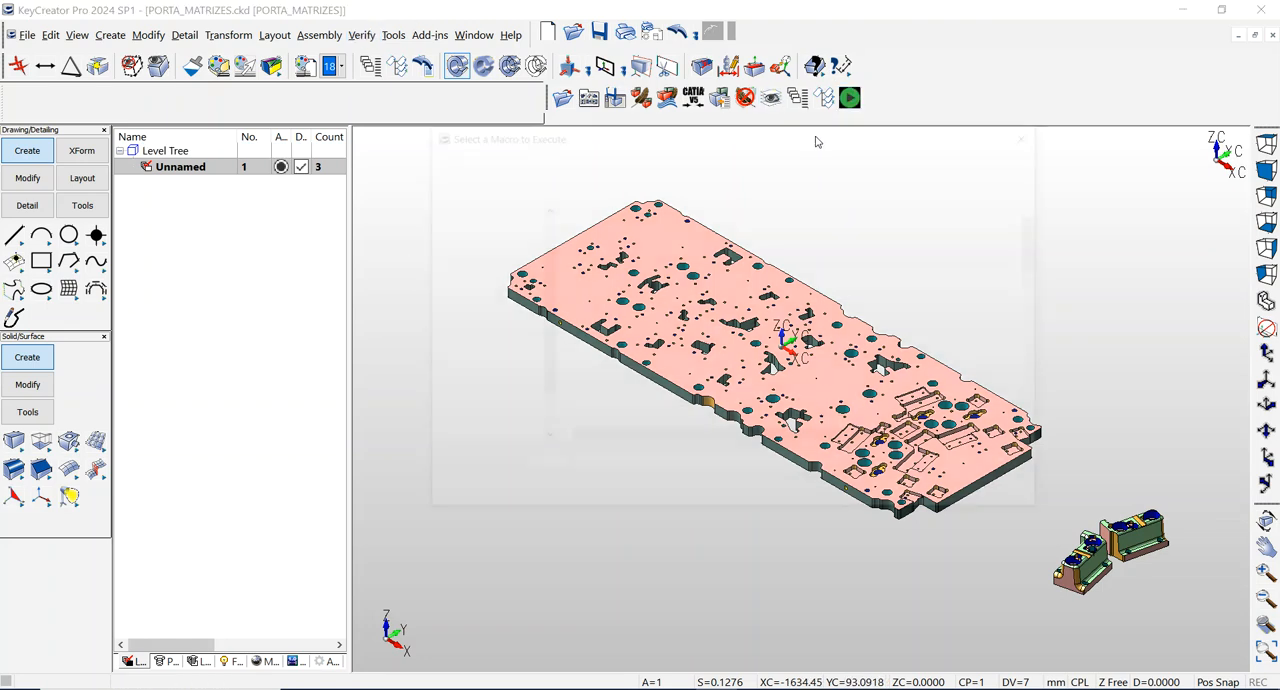
pyautogui.click(938, 502)
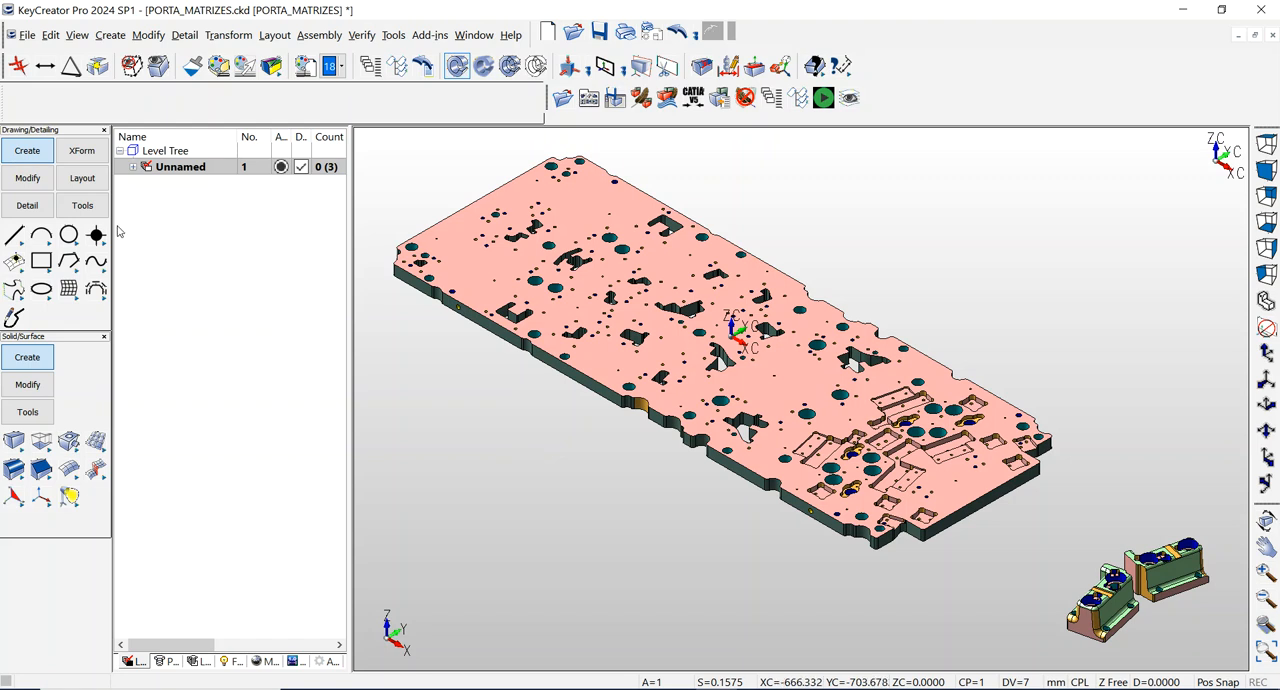
pyautogui.click(132, 167)
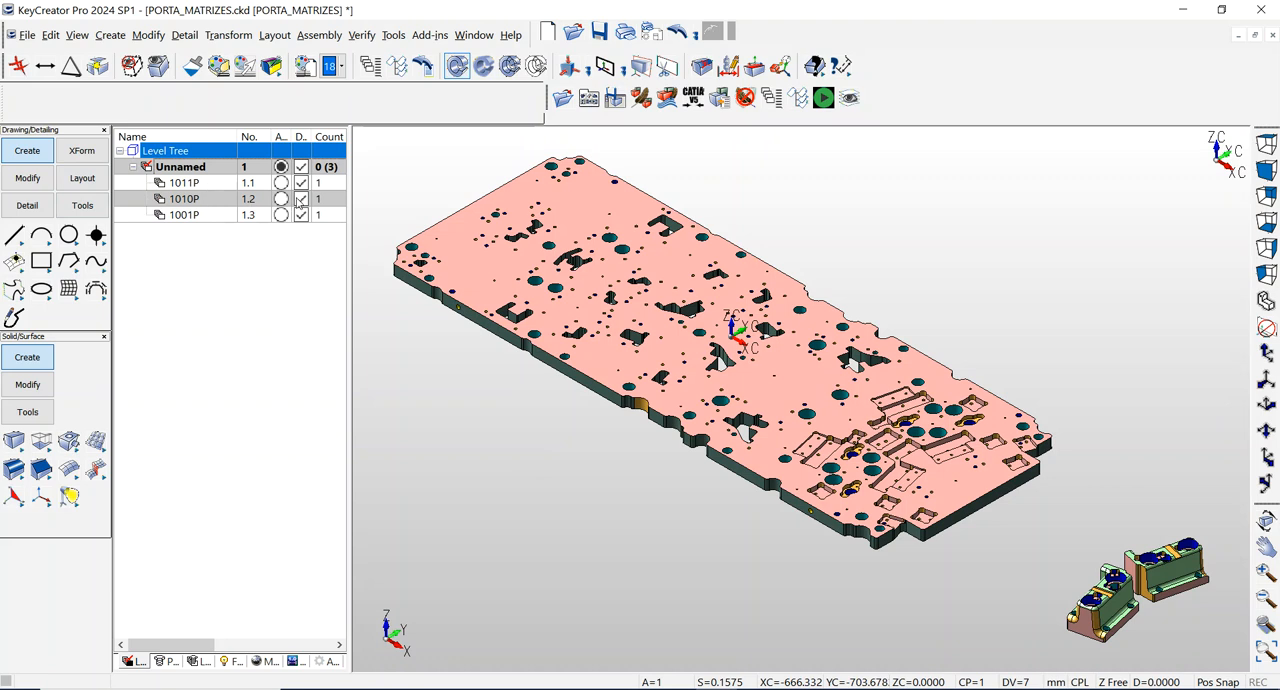
# Check the display of levels 1010P, 1011P and 1001P, and view the entity count for the whole level tree.
pyautogui.click(299, 203)
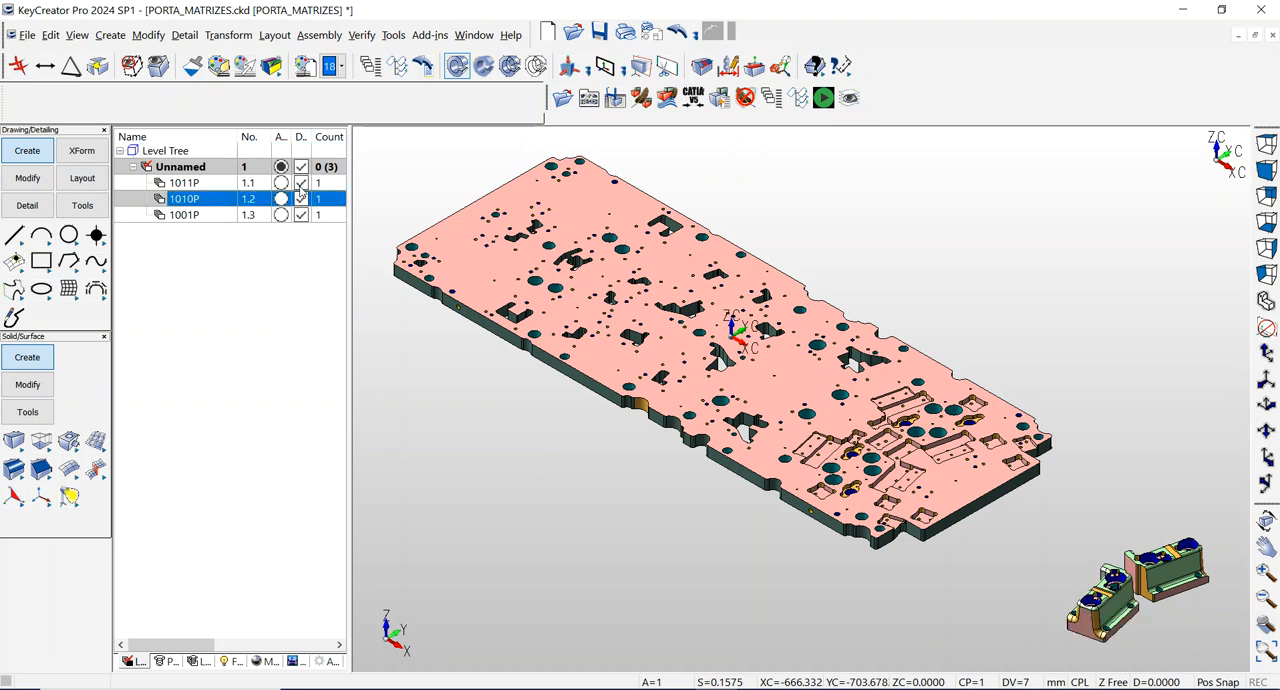
pyautogui.click(299, 186)
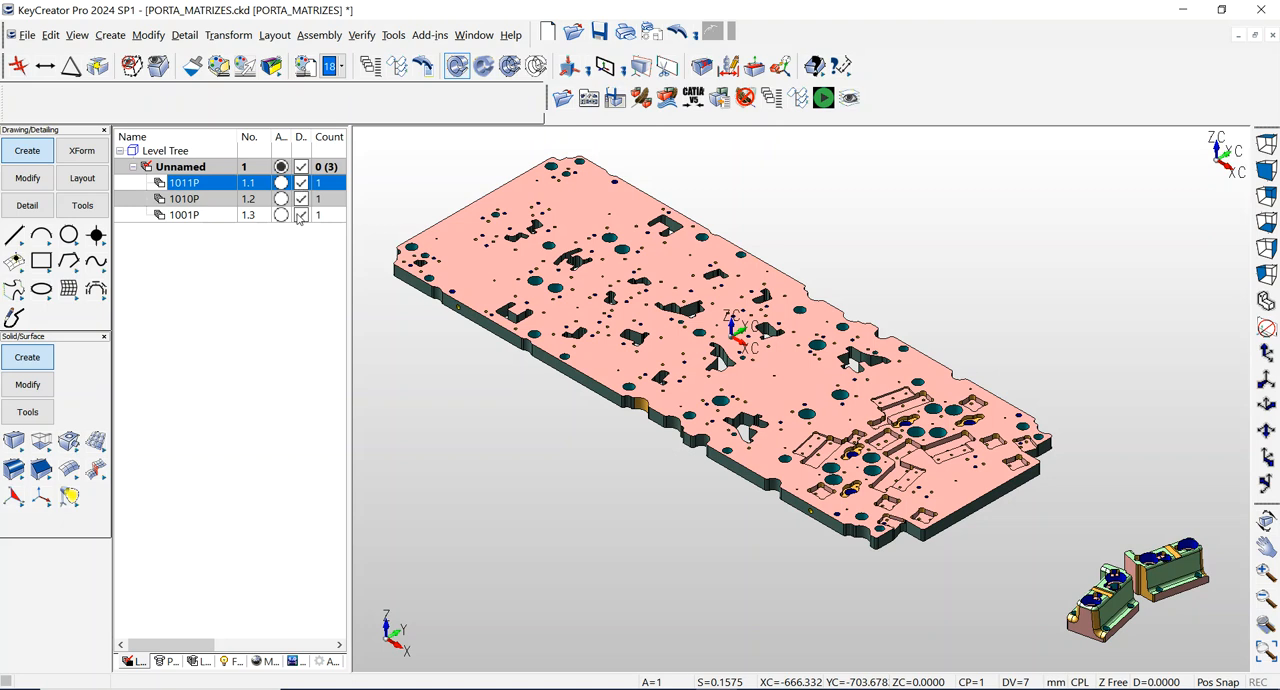
pyautogui.click(299, 216)
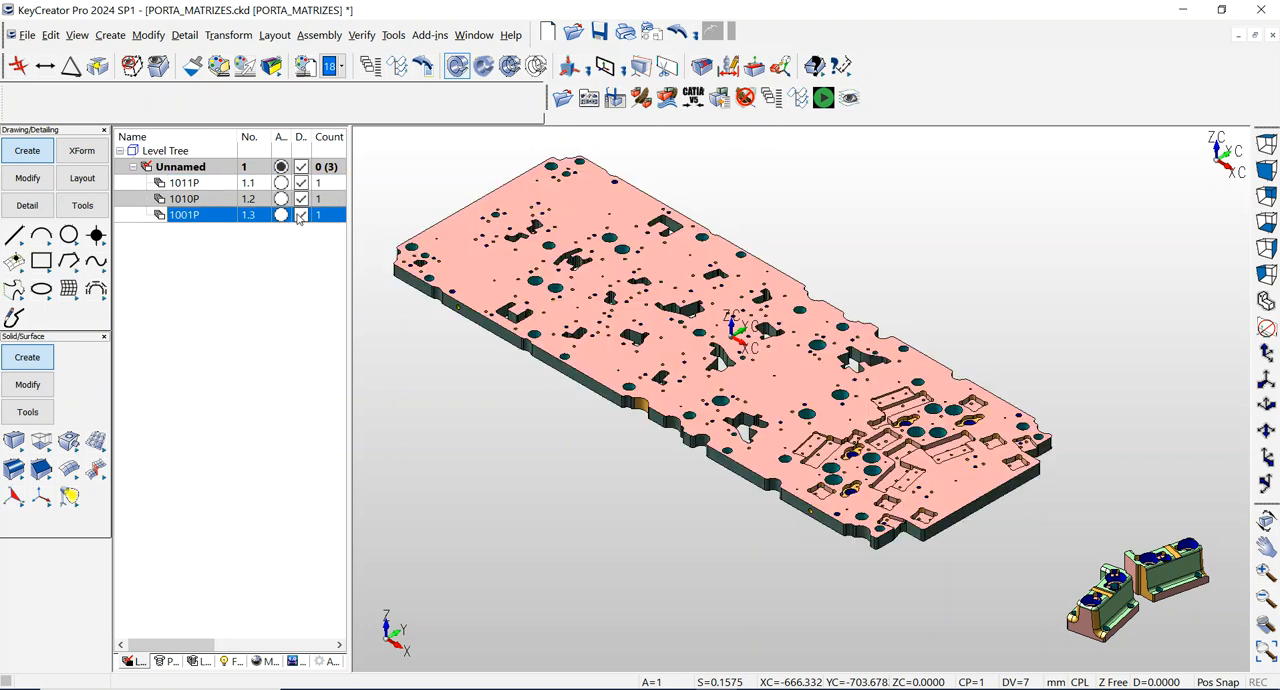
pyautogui.rightClick(223, 153)
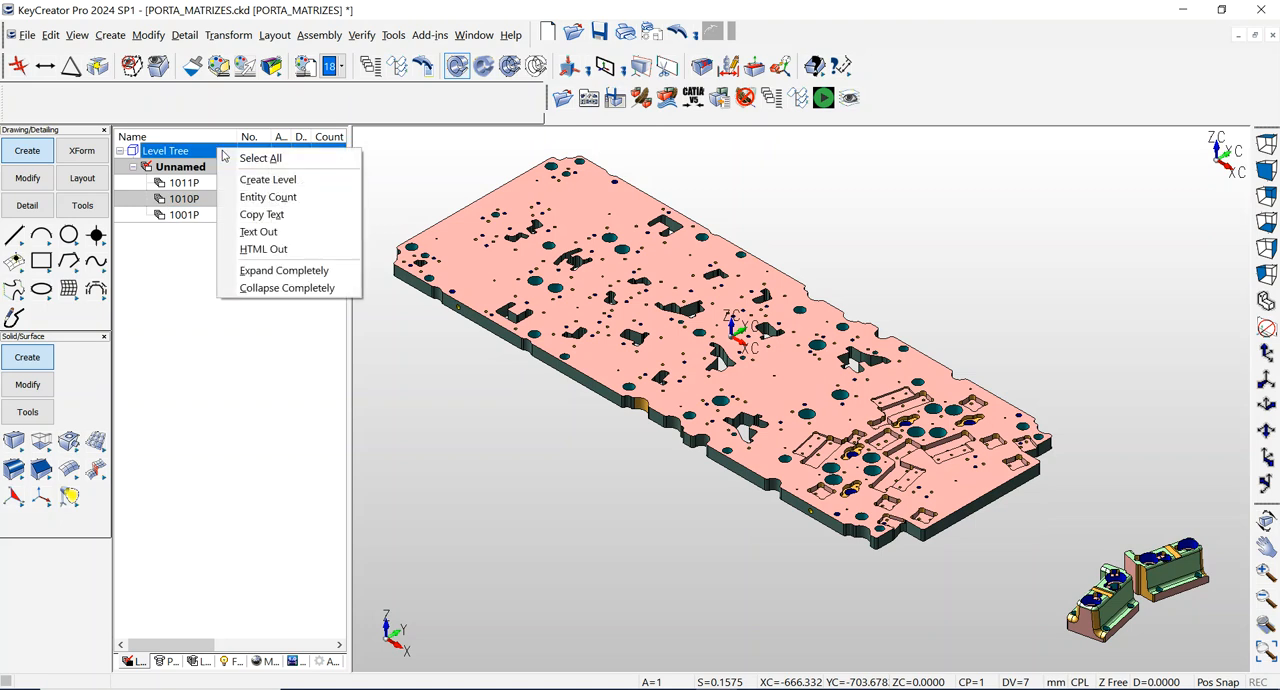
pyautogui.click(264, 197)
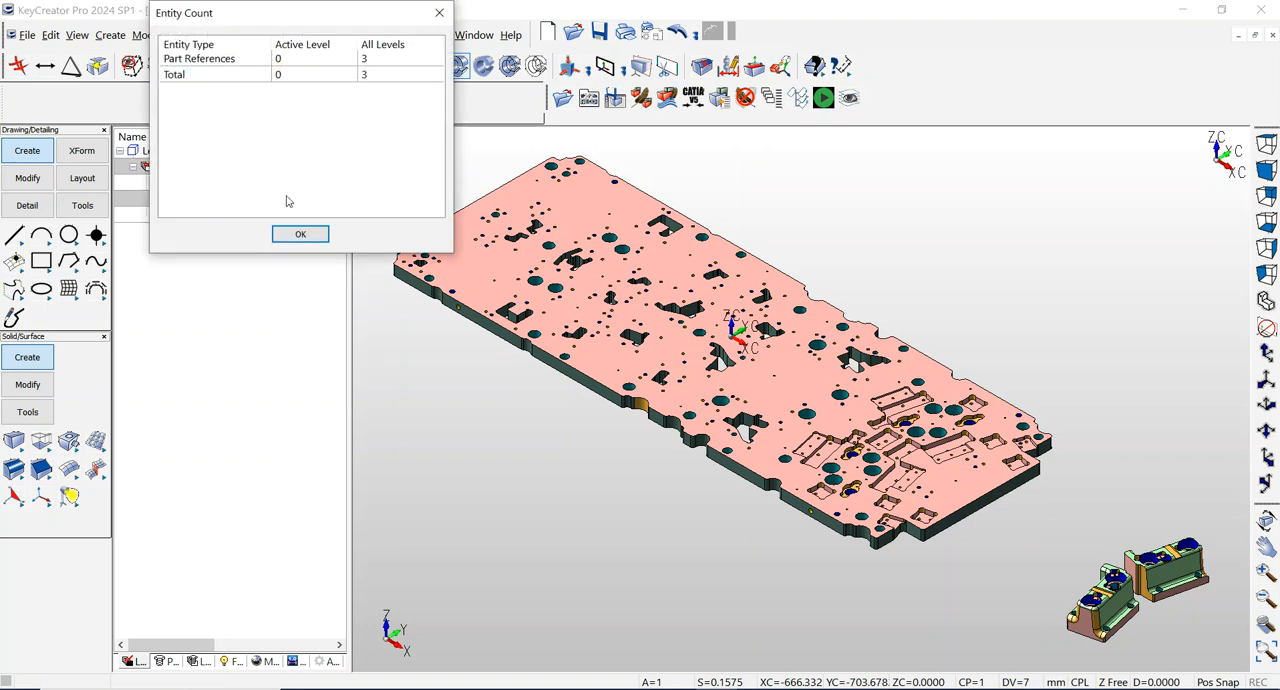
pyautogui.click(305, 235)
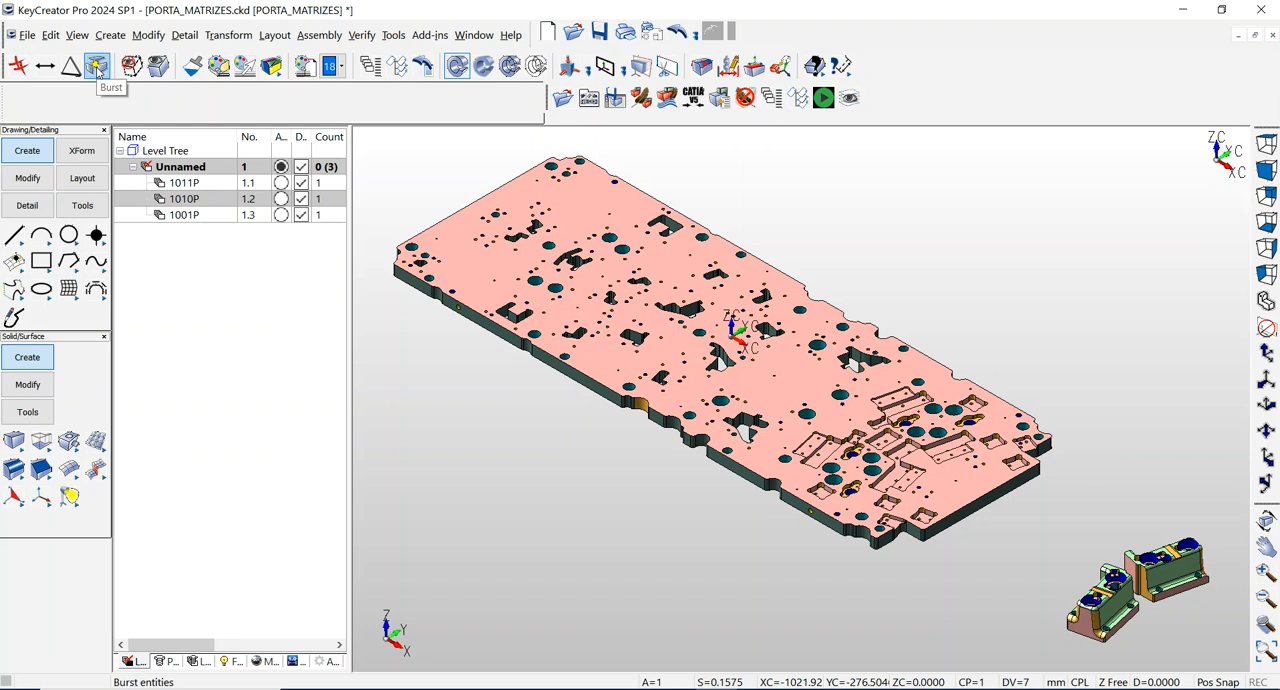
# Burst all displayed entities filtered by the type Part References.
pyautogui.click(97, 67)
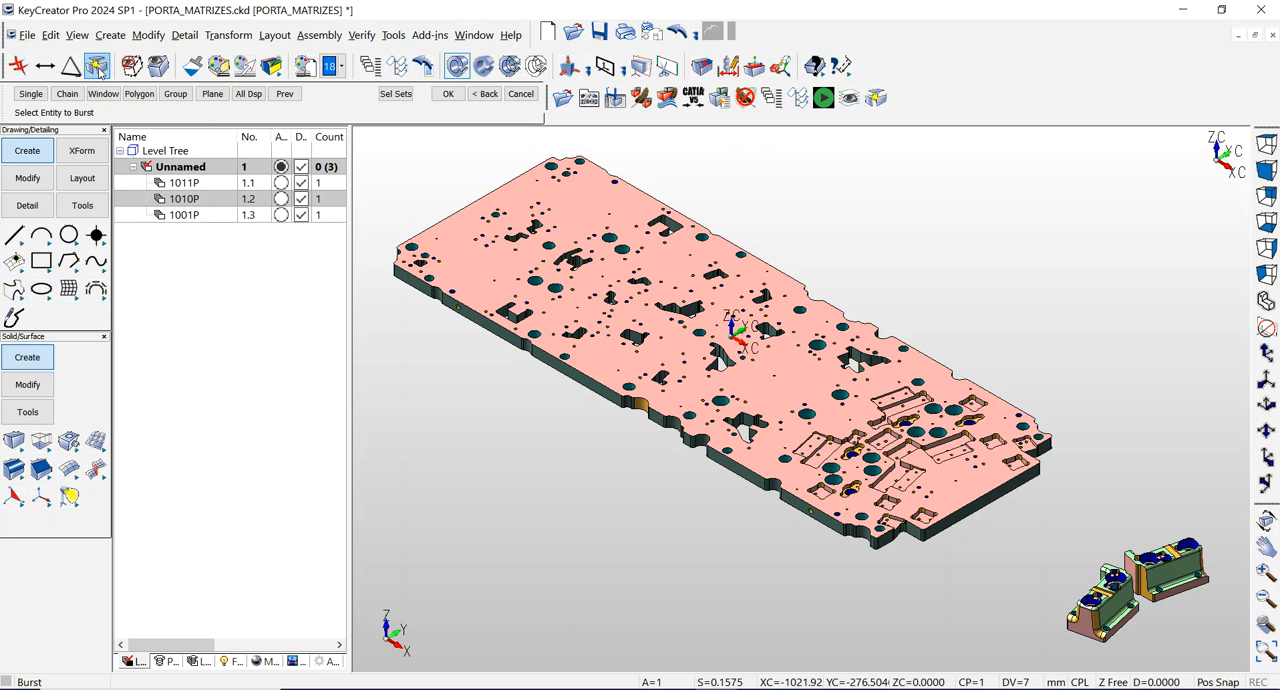
pyautogui.click(249, 94)
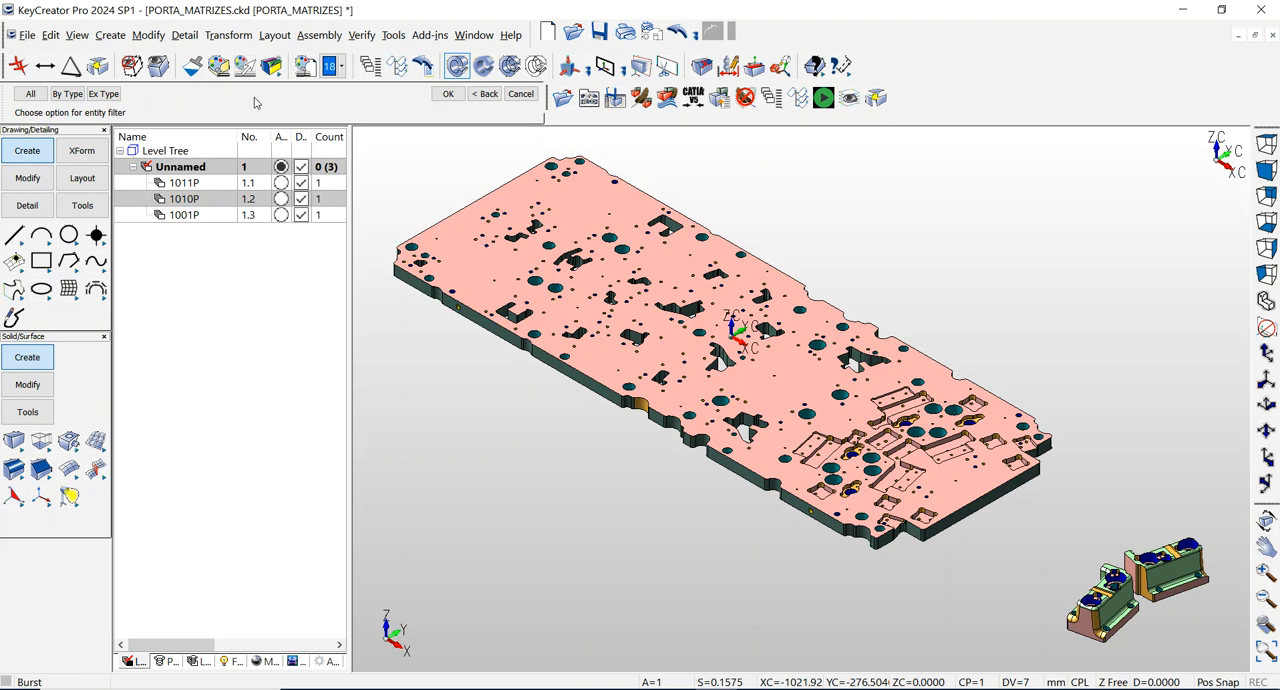
pyautogui.click(68, 94)
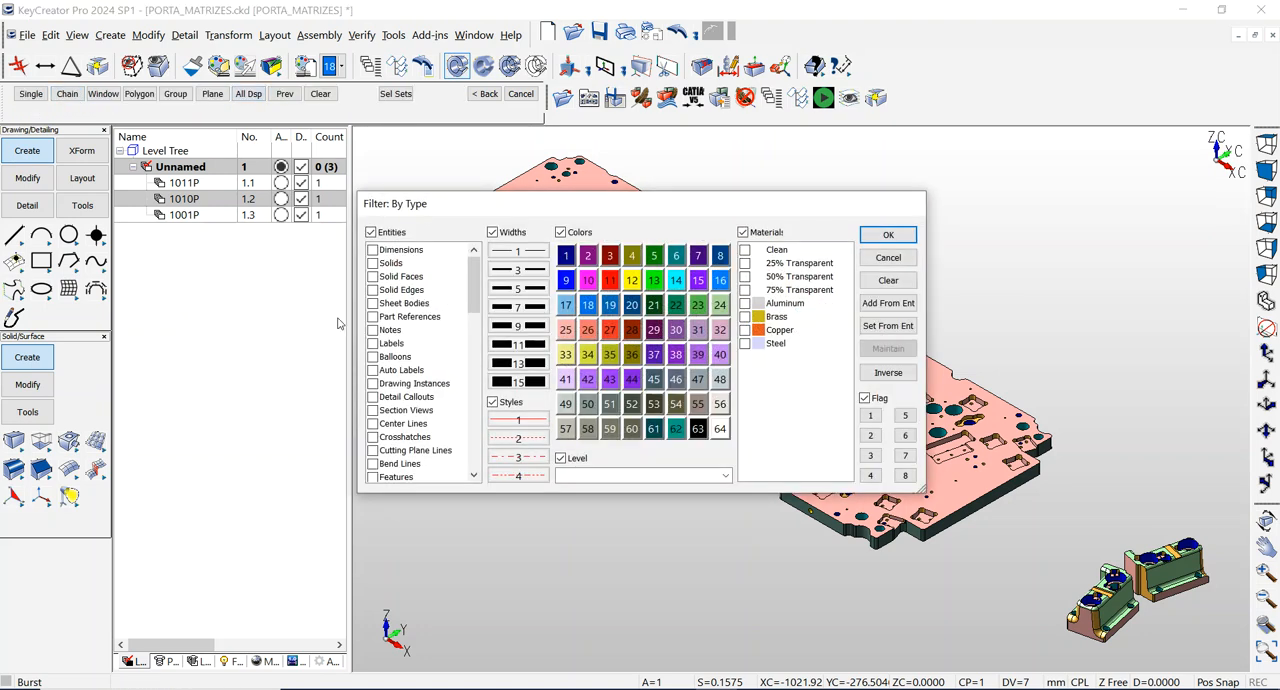
pyautogui.click(373, 317)
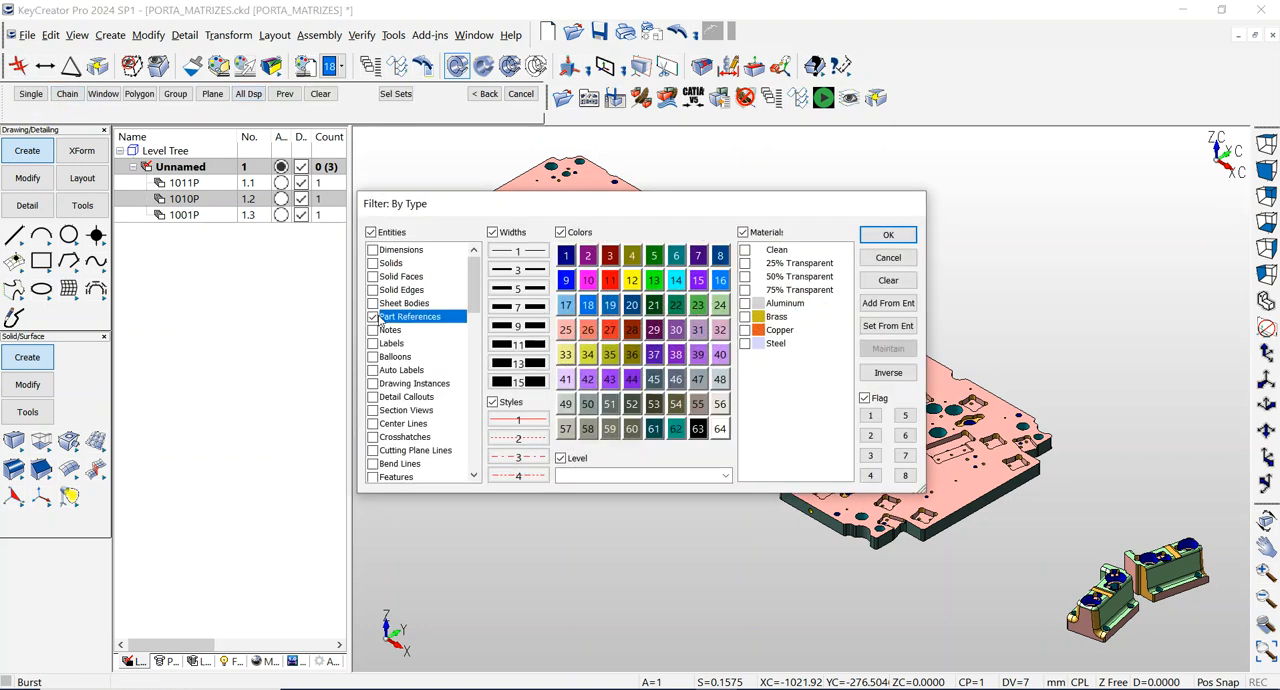
pyautogui.click(897, 236)
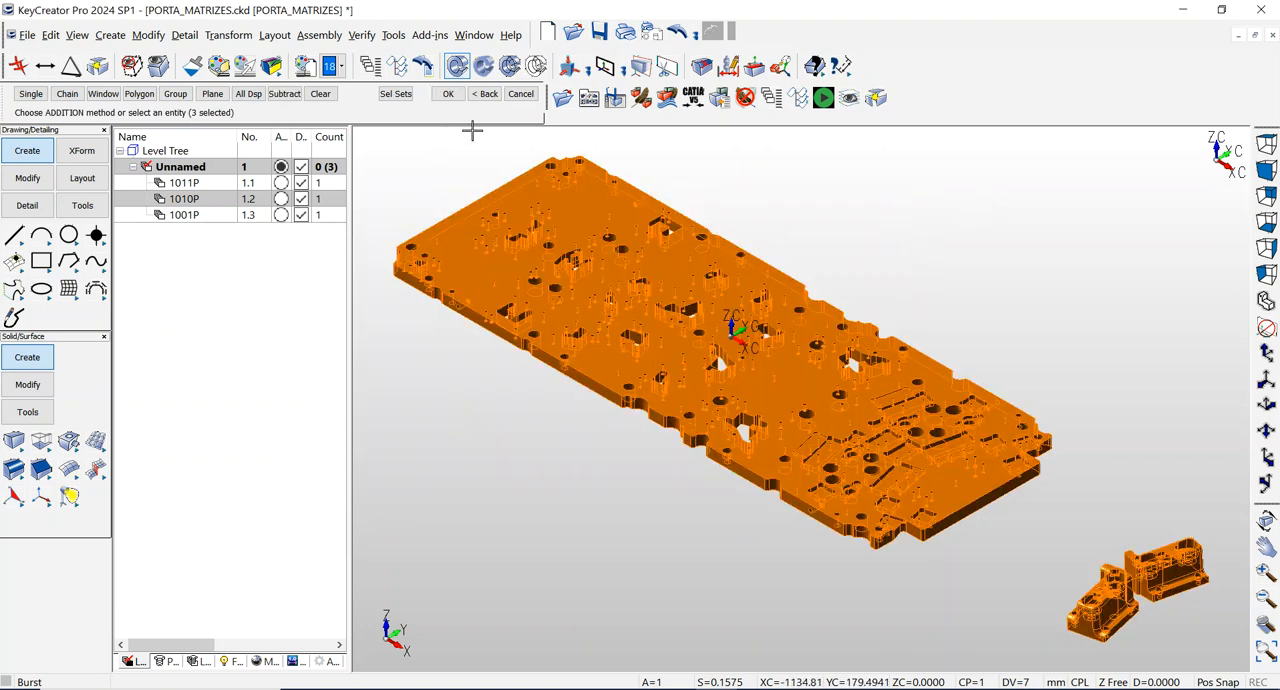
pyautogui.click(455, 99)
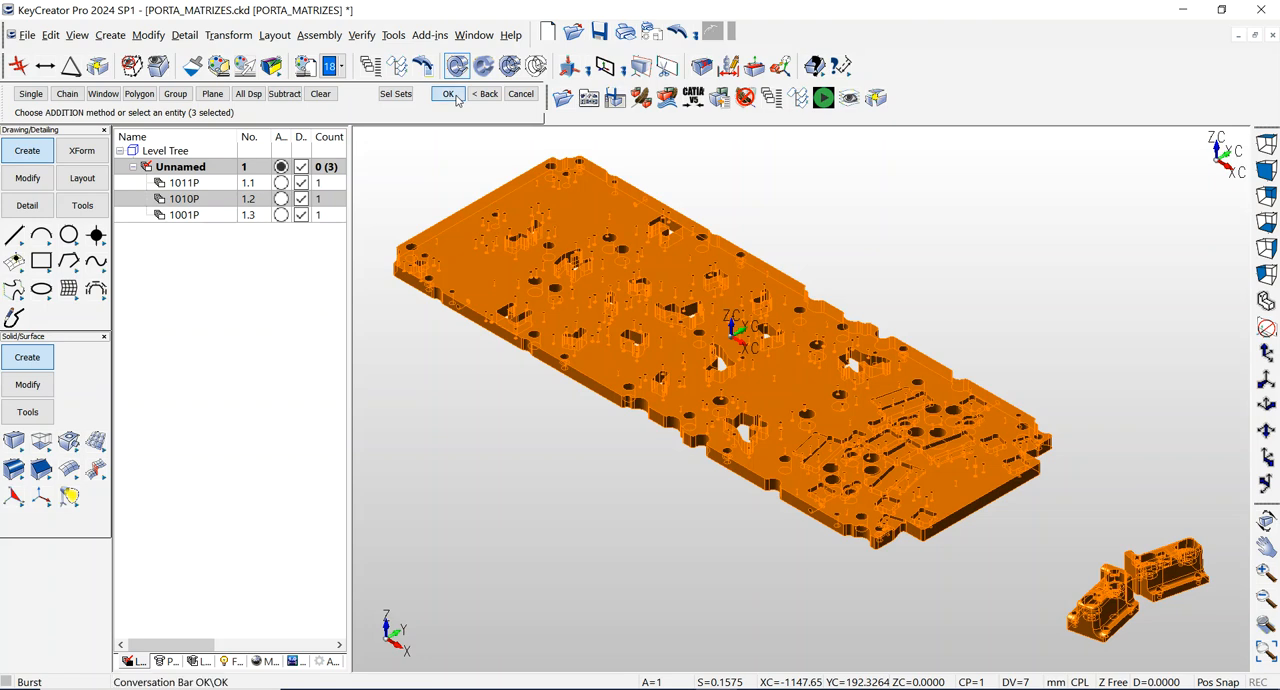
# Expand levels 1011P, 1010P and 1001P, end the Burst command, and view the entity count of the unnamed sublevel under 1010P.
pyautogui.click(146, 183)
pyautogui.click(146, 215)
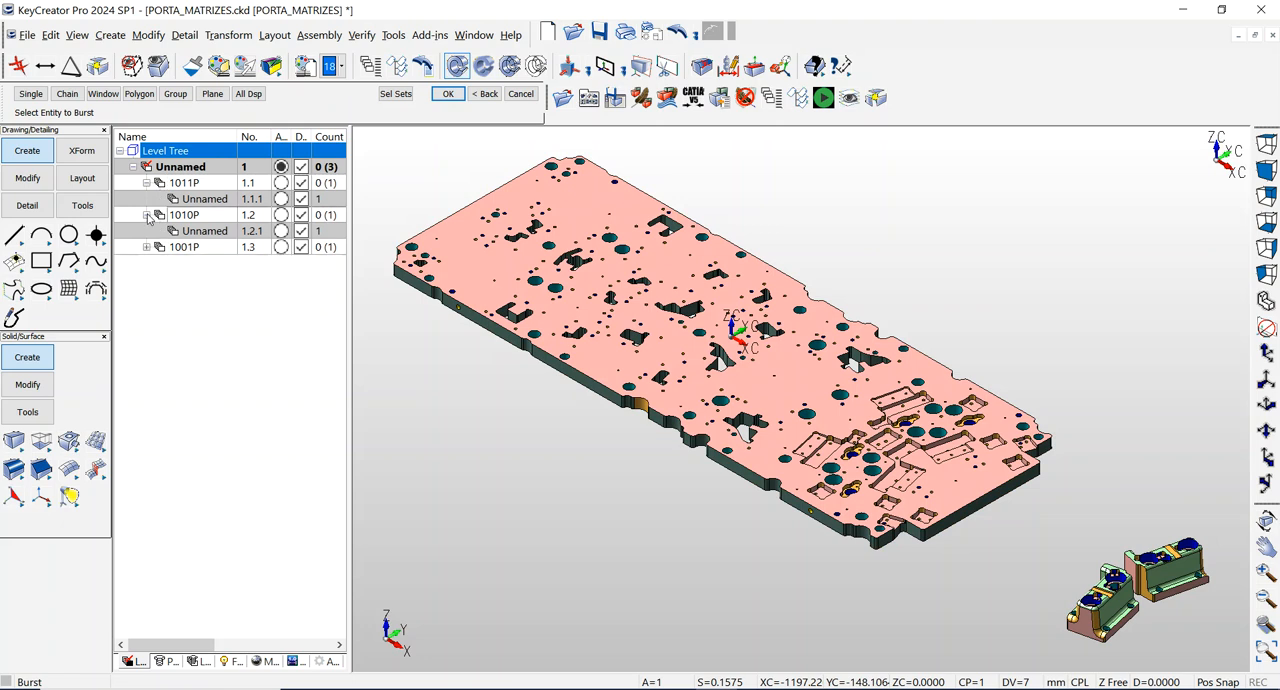
pyautogui.click(147, 247)
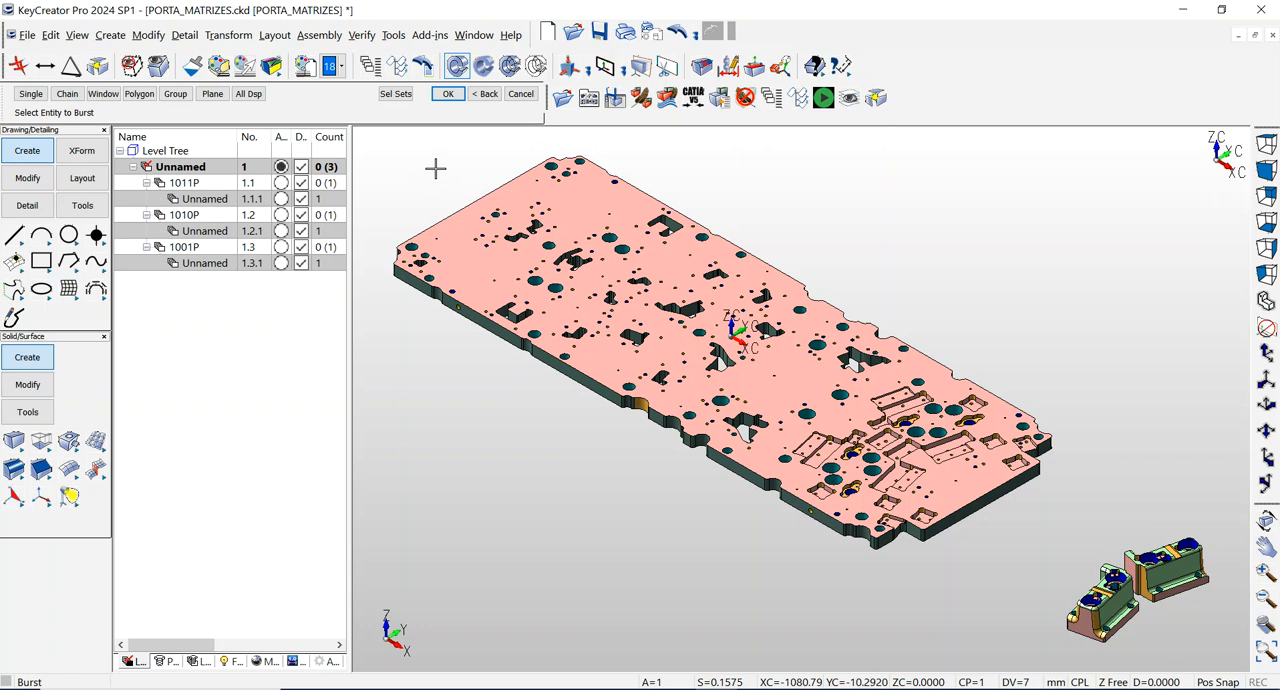
pyautogui.click(522, 95)
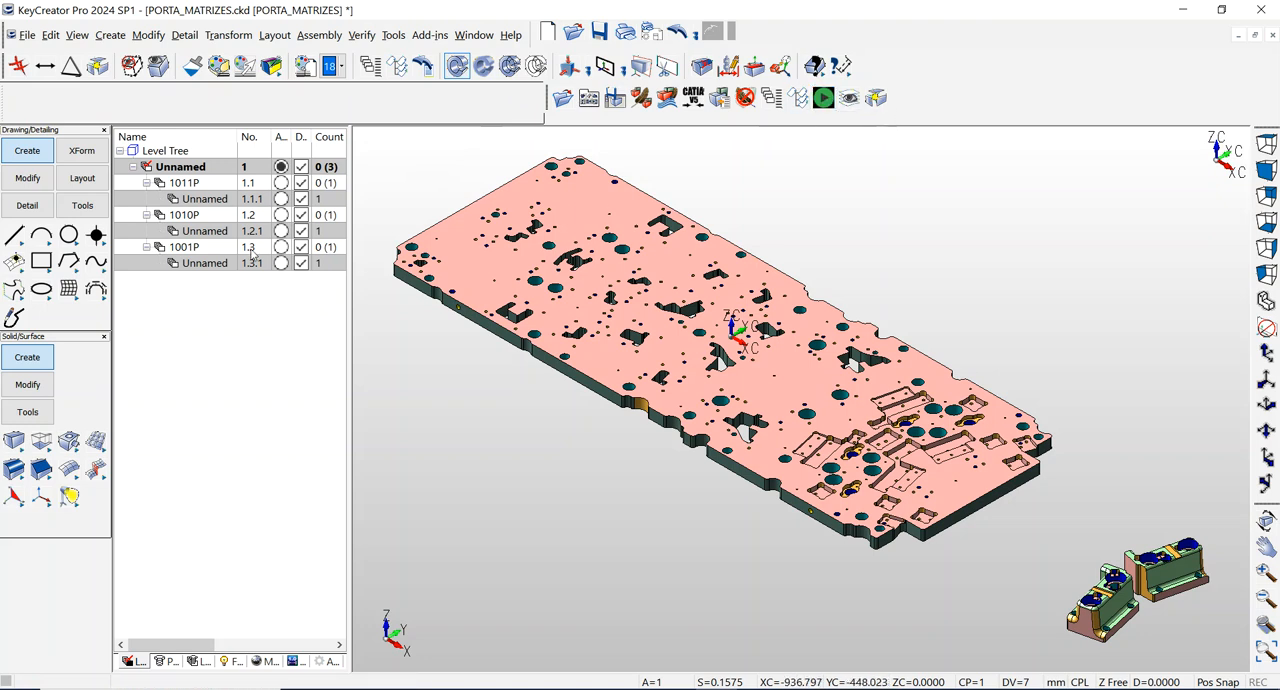
pyautogui.rightClick(200, 234)
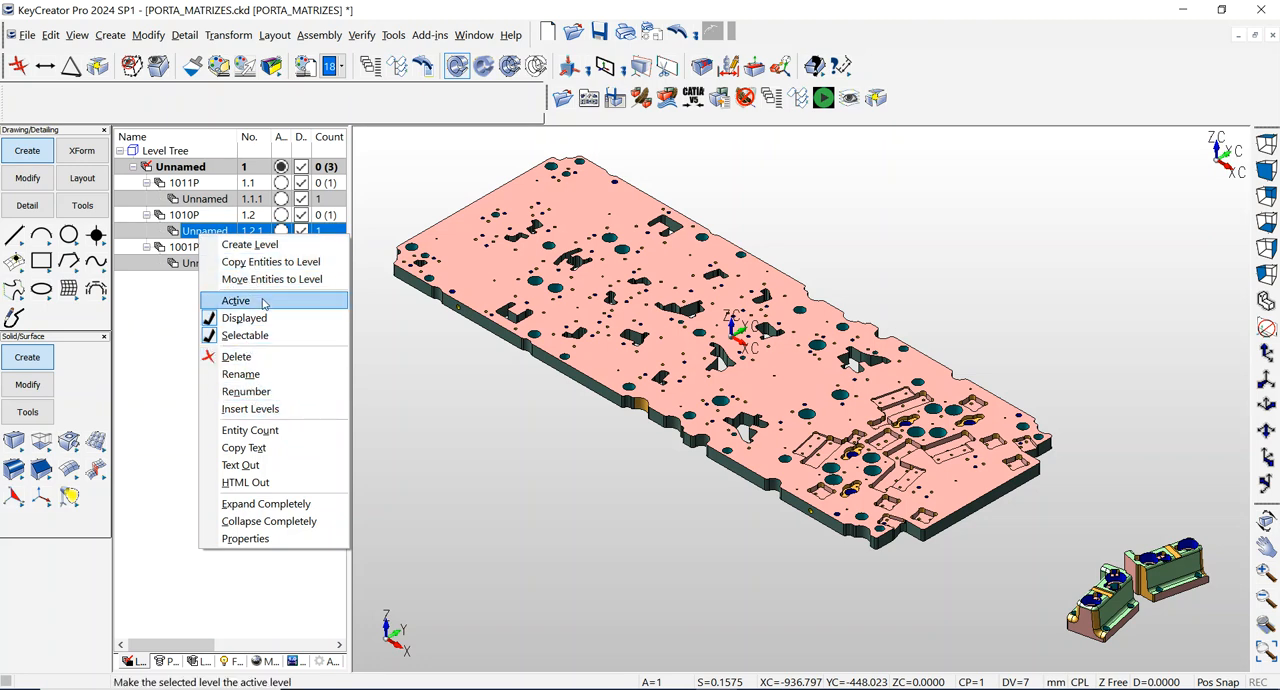
pyautogui.click(268, 430)
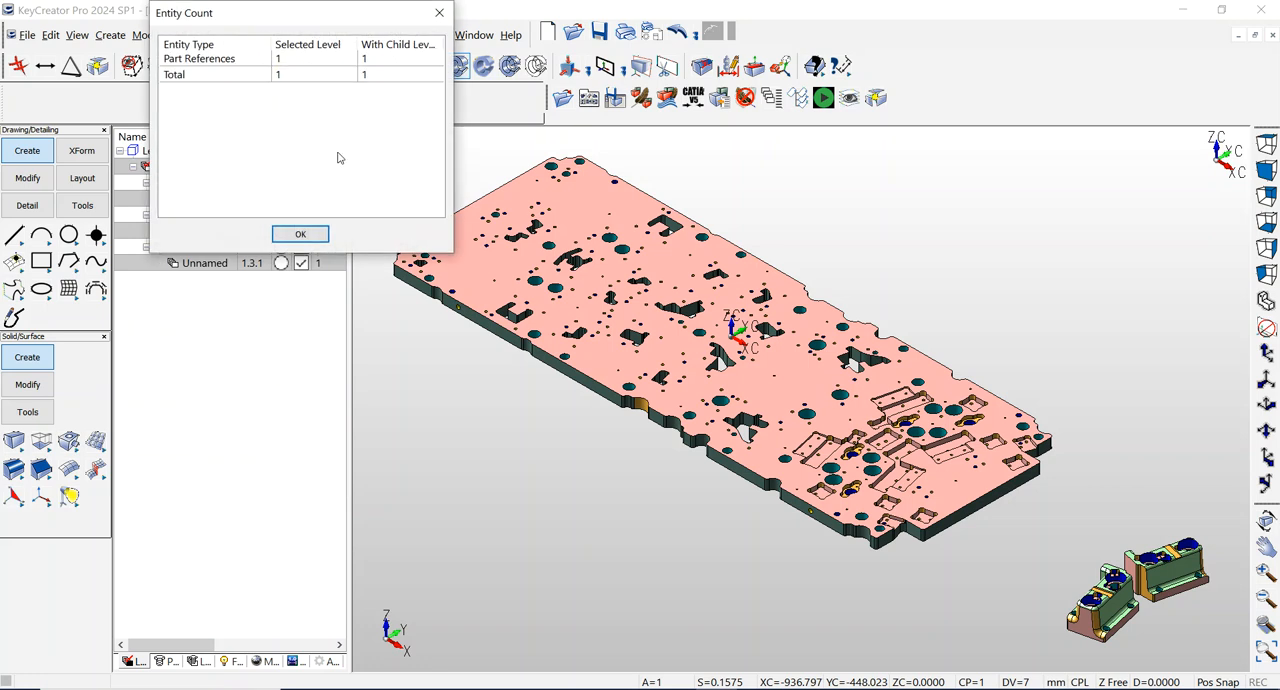
pyautogui.click(308, 234)
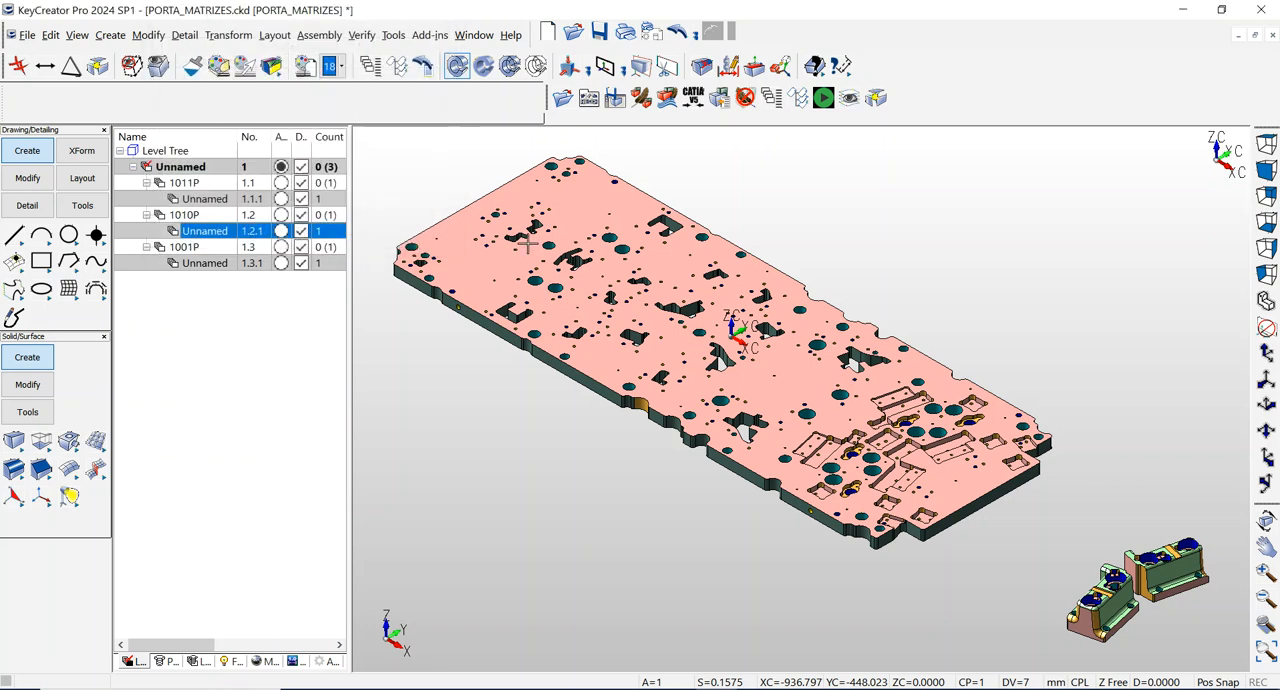
# Run the preselected level-naming macro again to name the unnamed sublevels after their reference files, and view the entity count of level 1011.
pyautogui.click(827, 99)
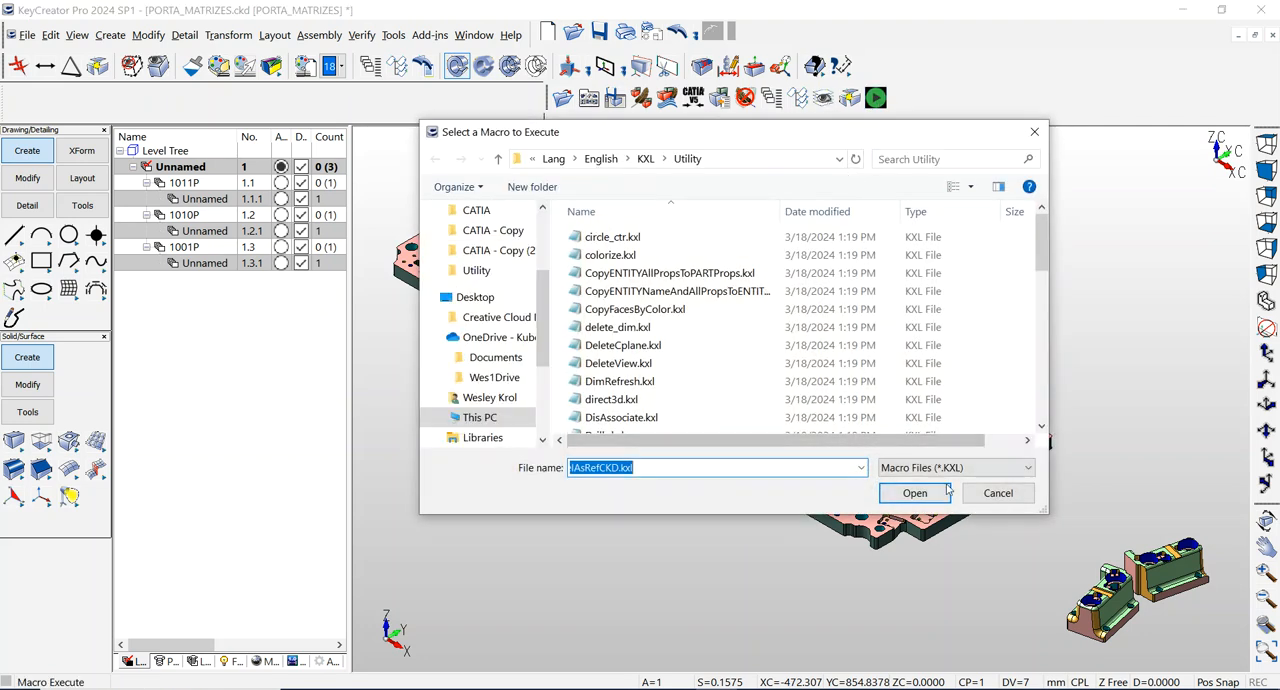
pyautogui.click(914, 492)
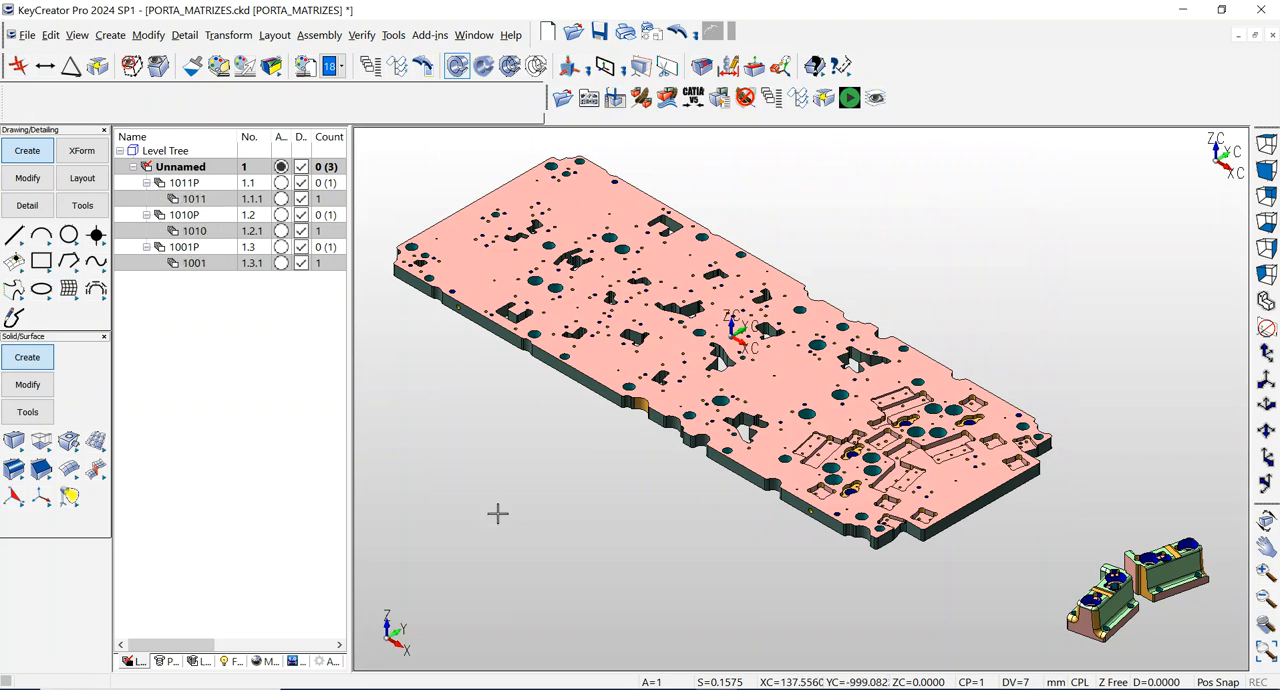
pyautogui.rightClick(224, 200)
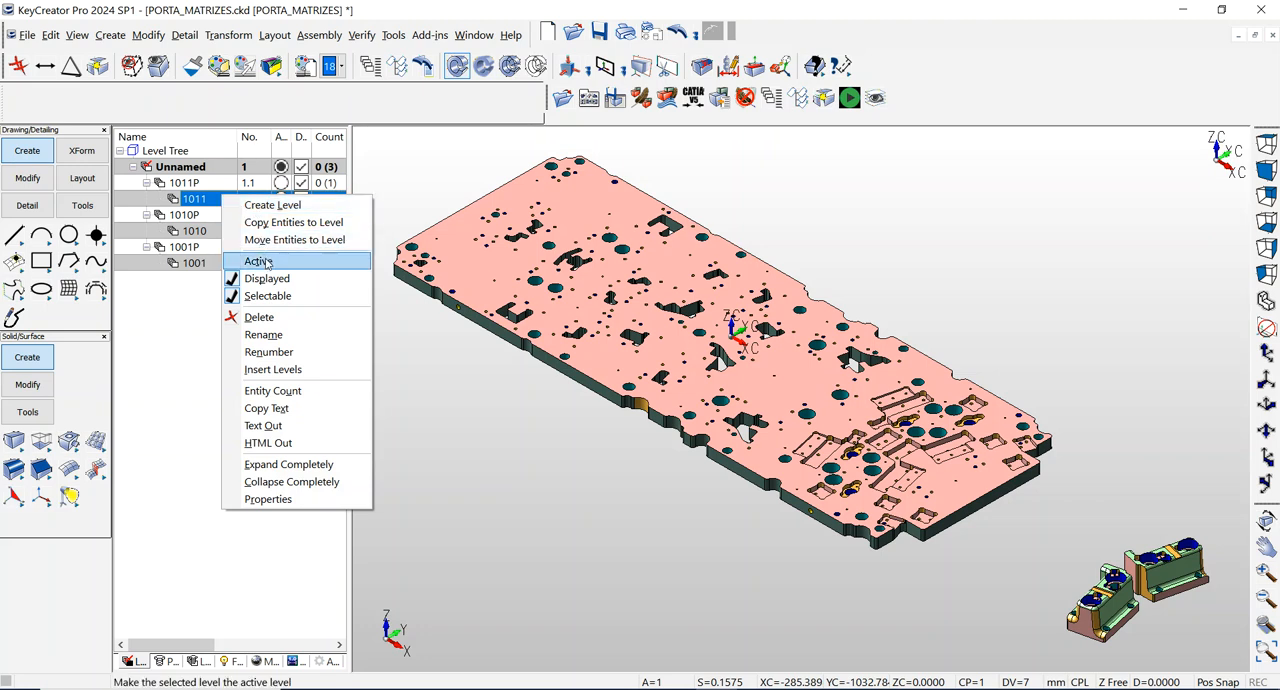
pyautogui.click(283, 391)
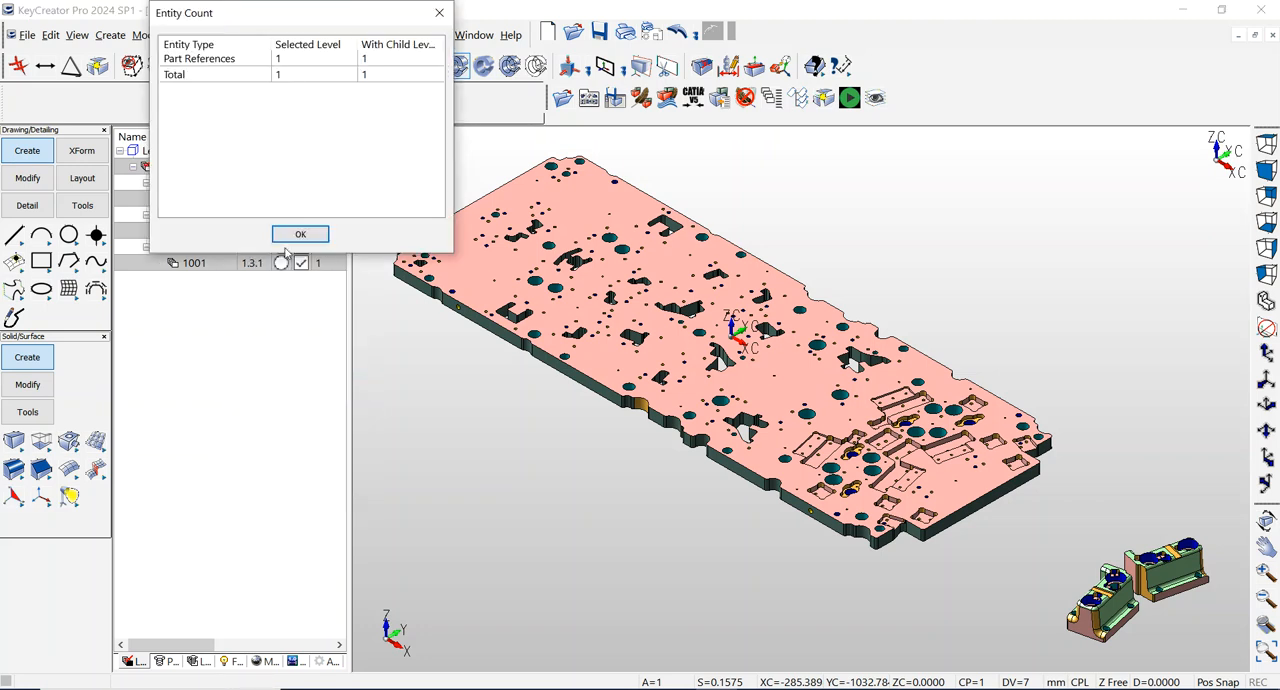
pyautogui.click(291, 237)
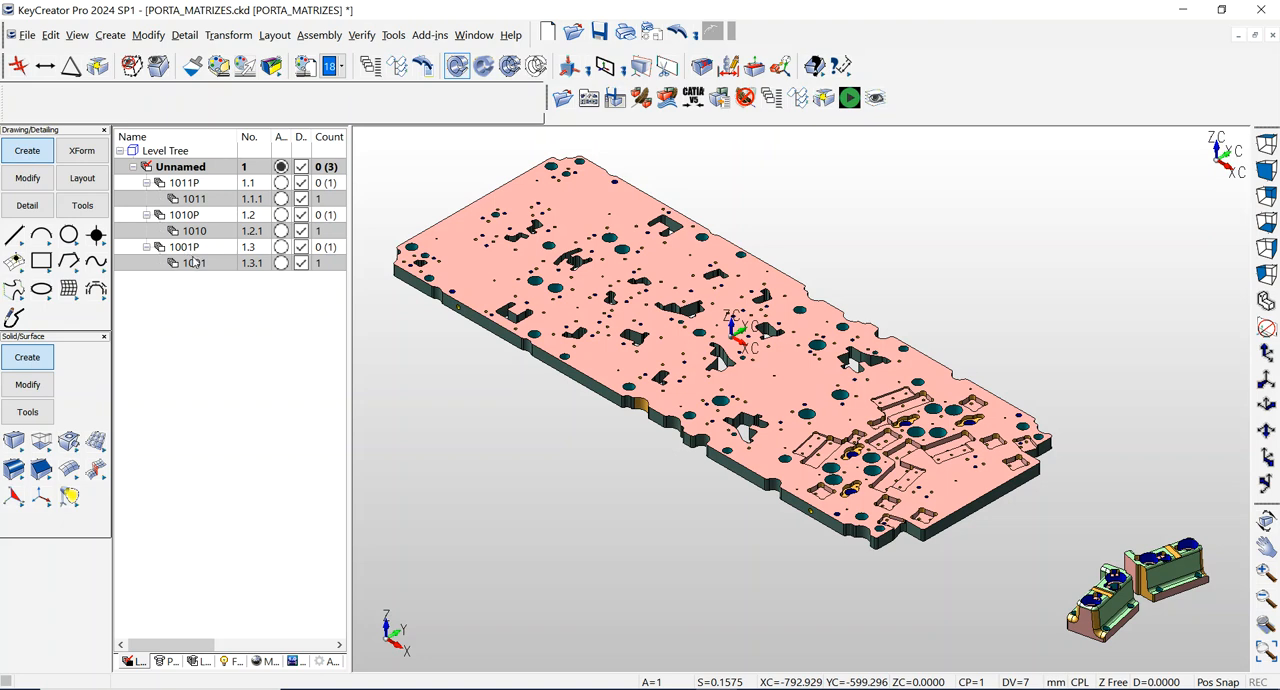
# Burst the nested references on levels 1011, 1010 and 1001, selecting all displayed entities of the type Part References.
pyautogui.click(822, 97)
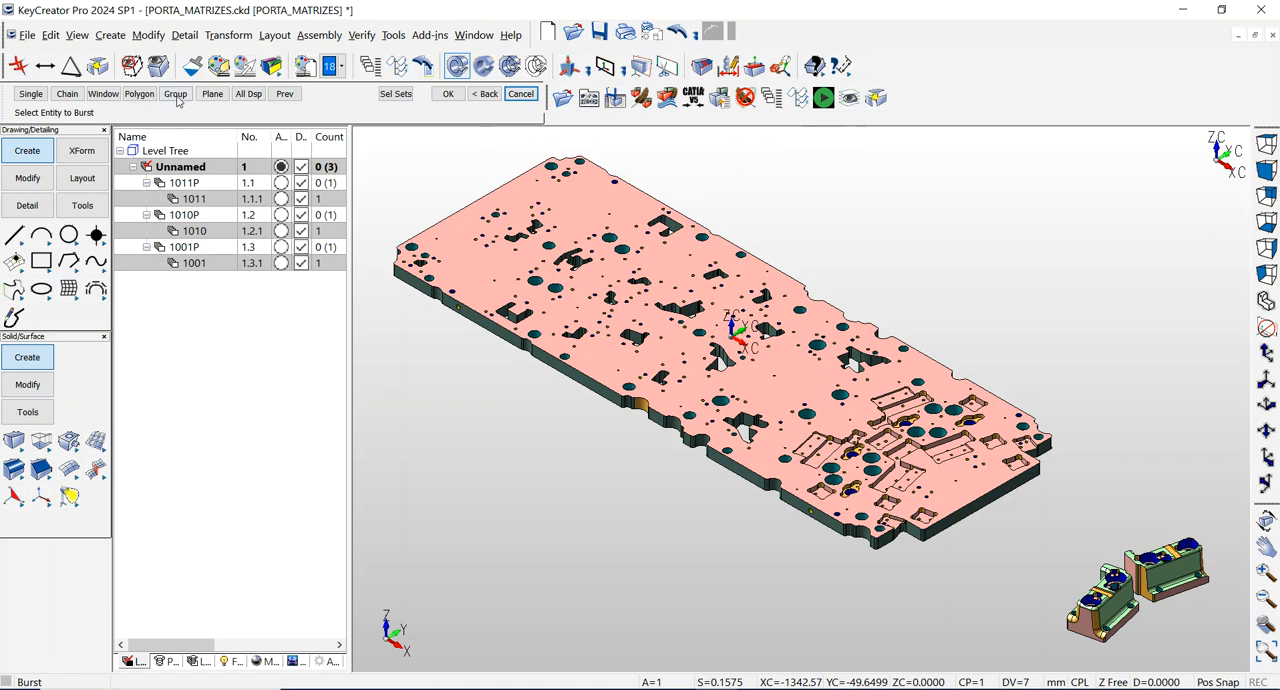
pyautogui.click(240, 93)
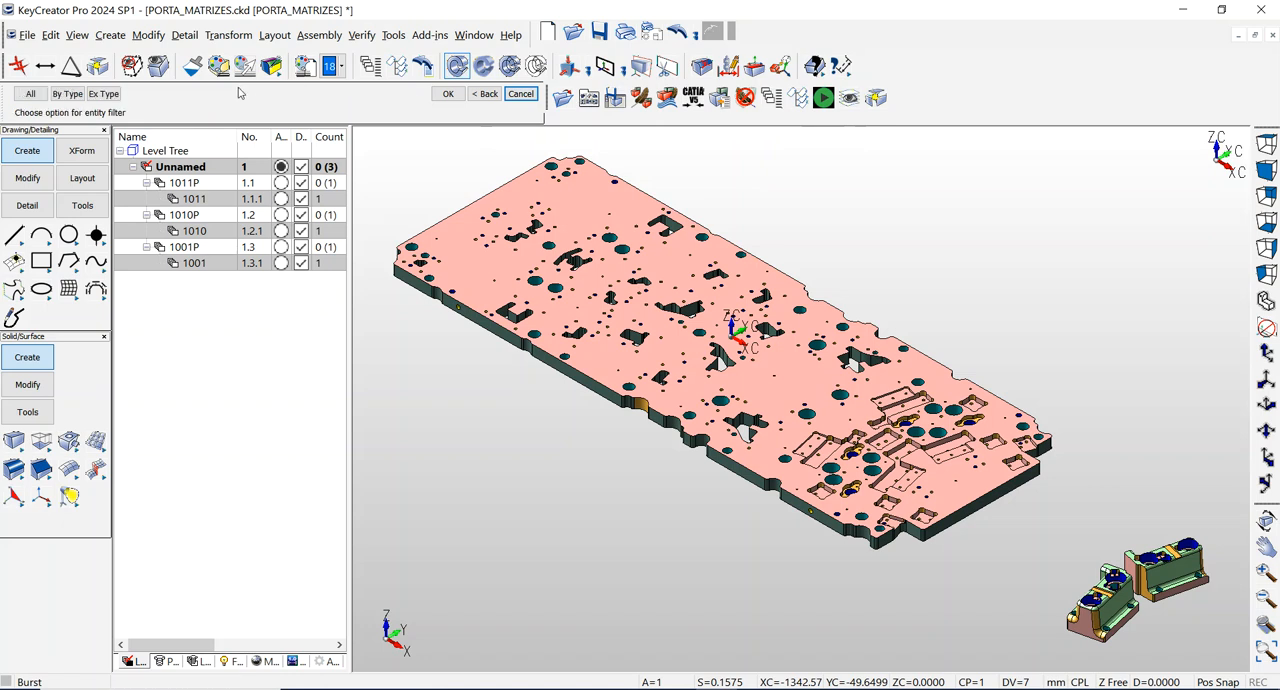
pyautogui.click(67, 94)
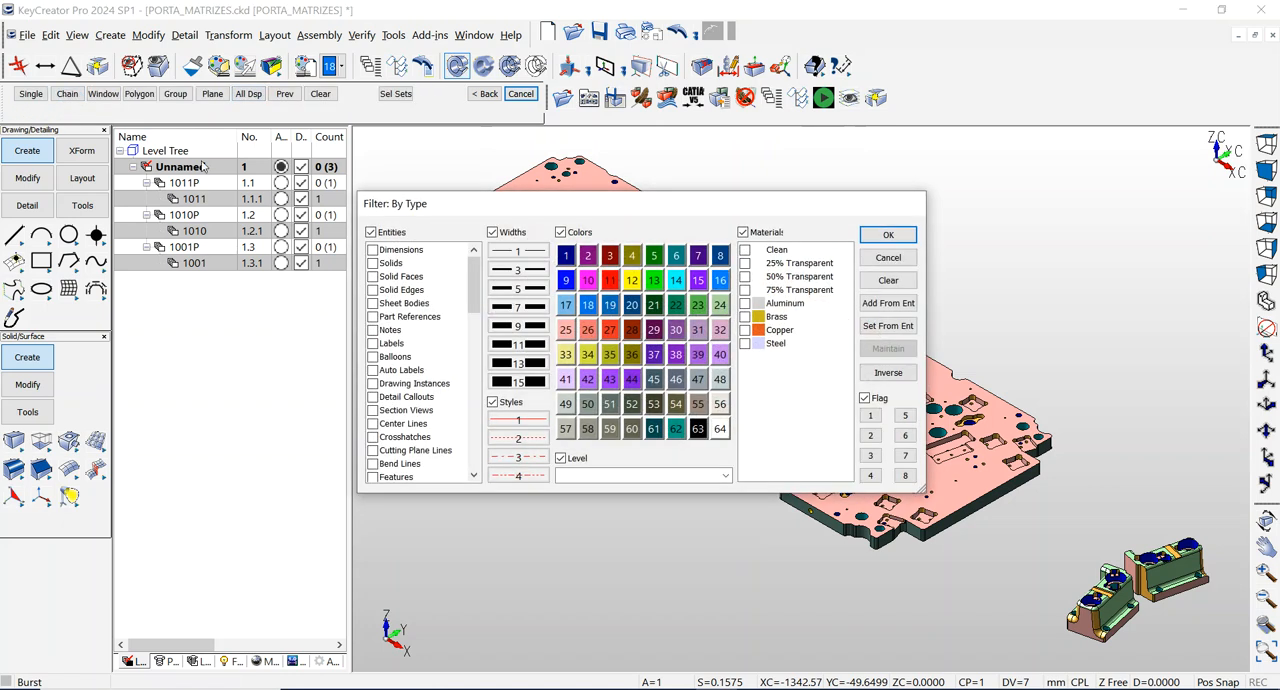
pyautogui.click(398, 316)
pyautogui.click(888, 236)
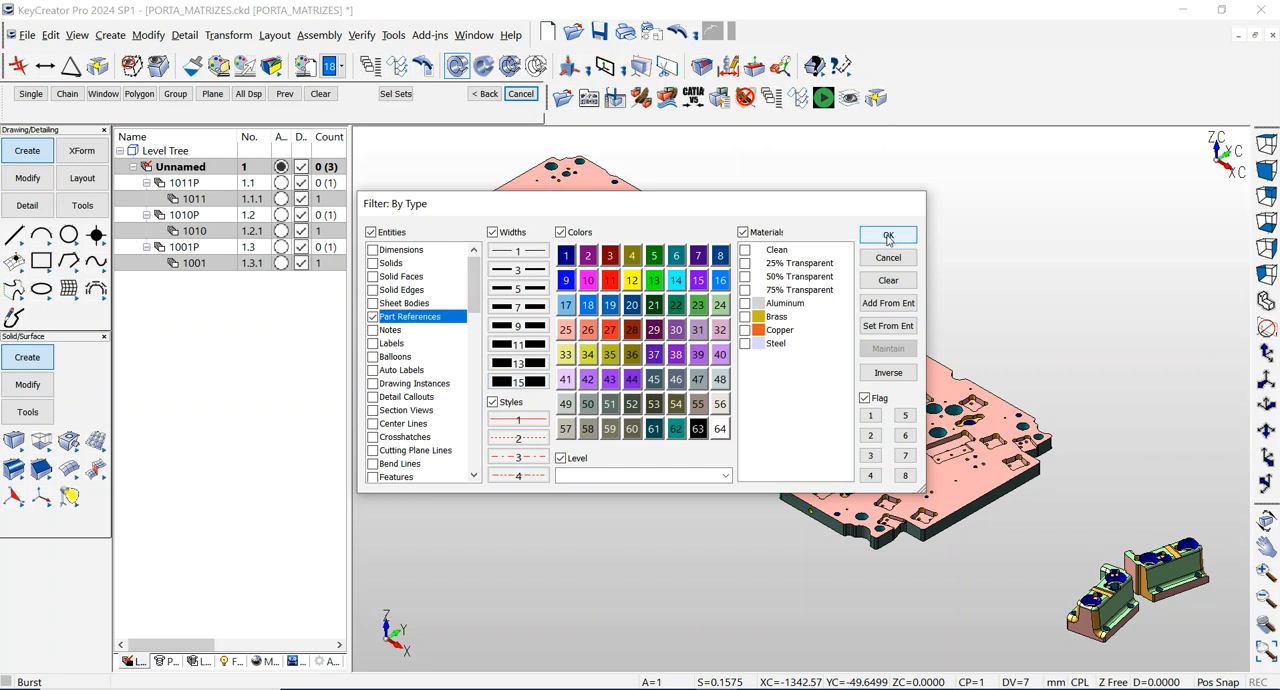
pyautogui.click(887, 237)
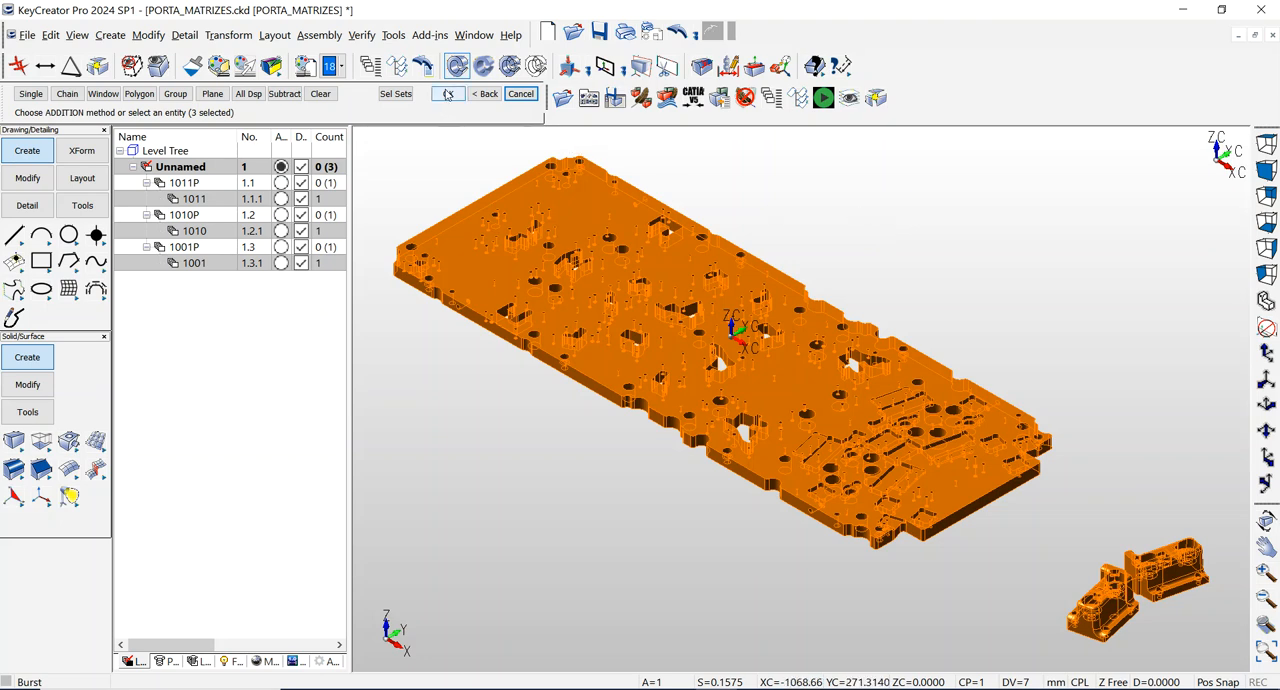
pyautogui.click(449, 94)
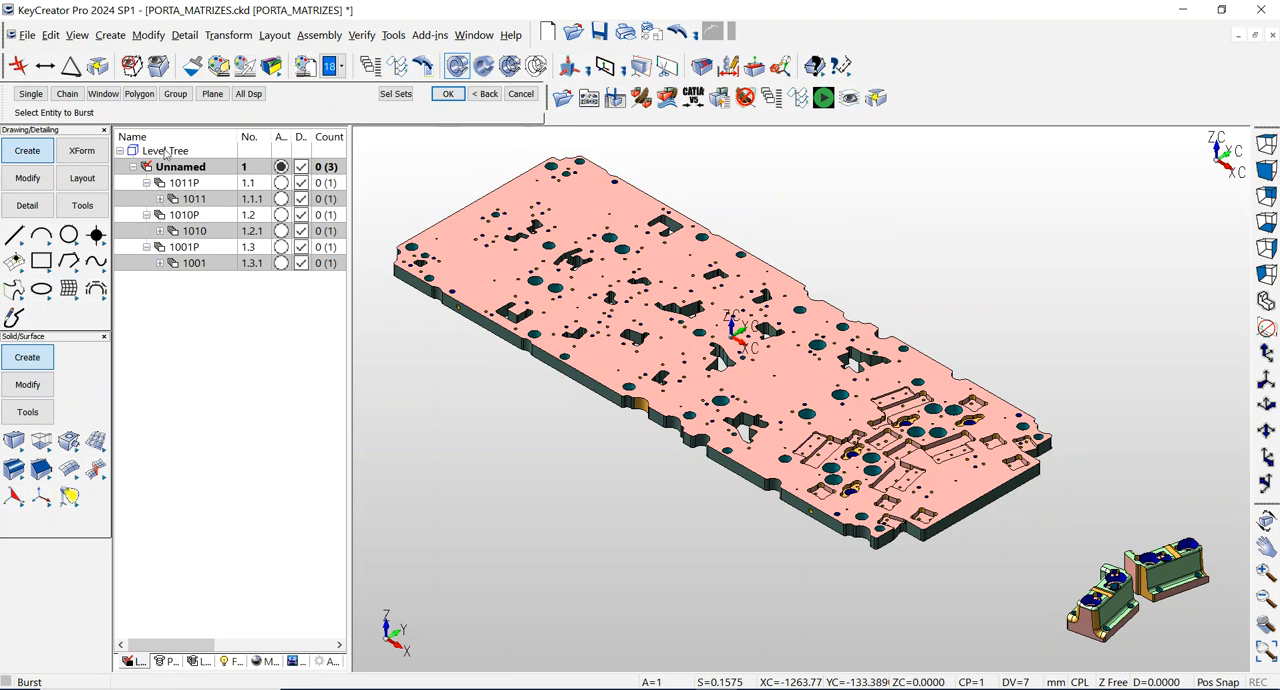
# Expand the level tree completely and view the entity count for the whole tree.
pyautogui.rightClick(163, 151)
pyautogui.click(230, 272)
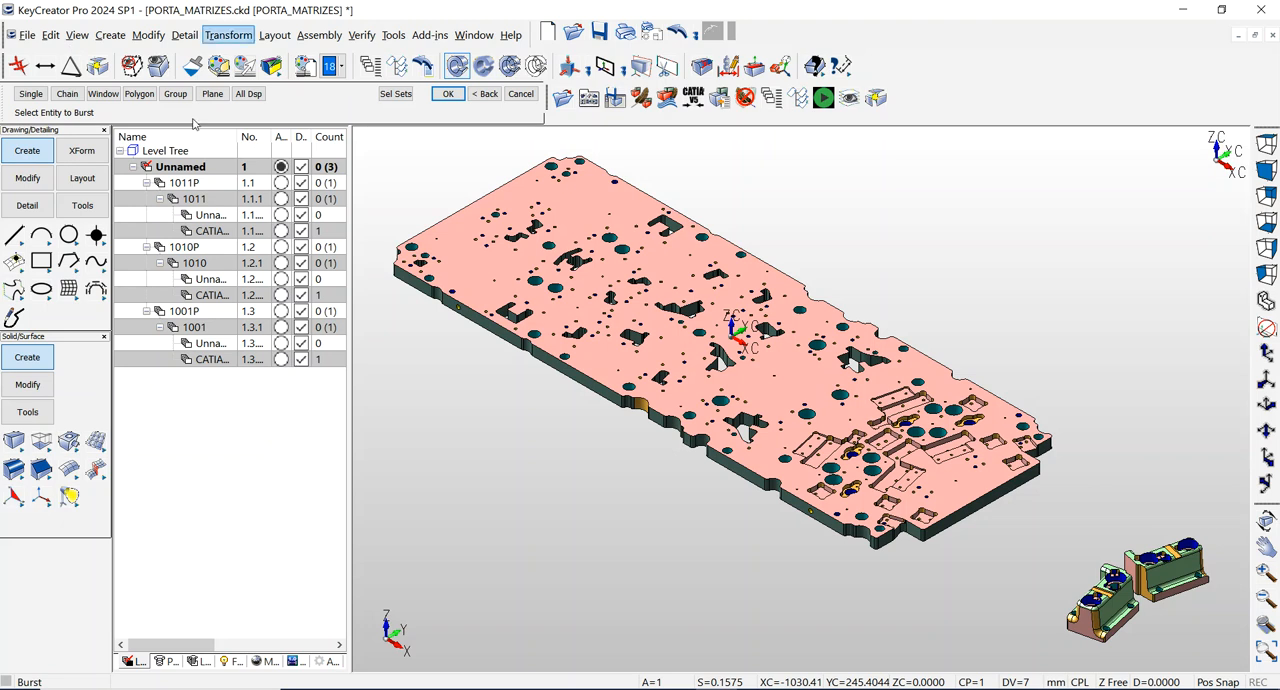
pyautogui.rightClick(173, 152)
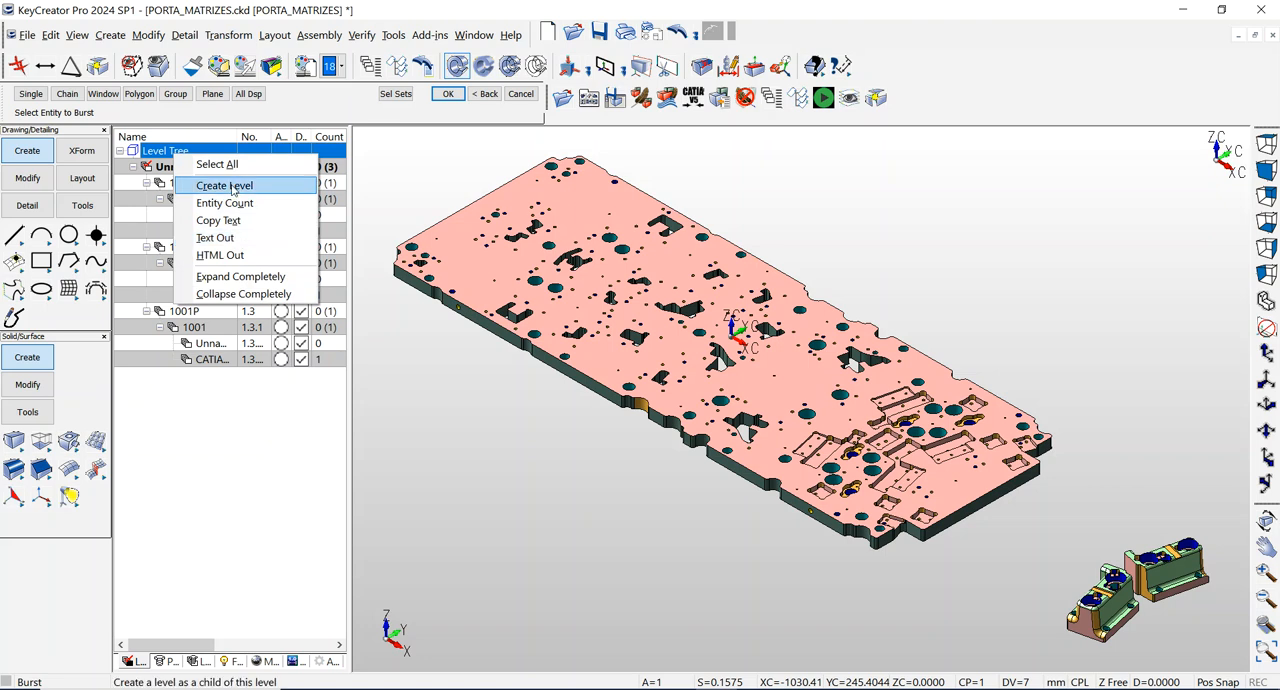
pyautogui.click(233, 206)
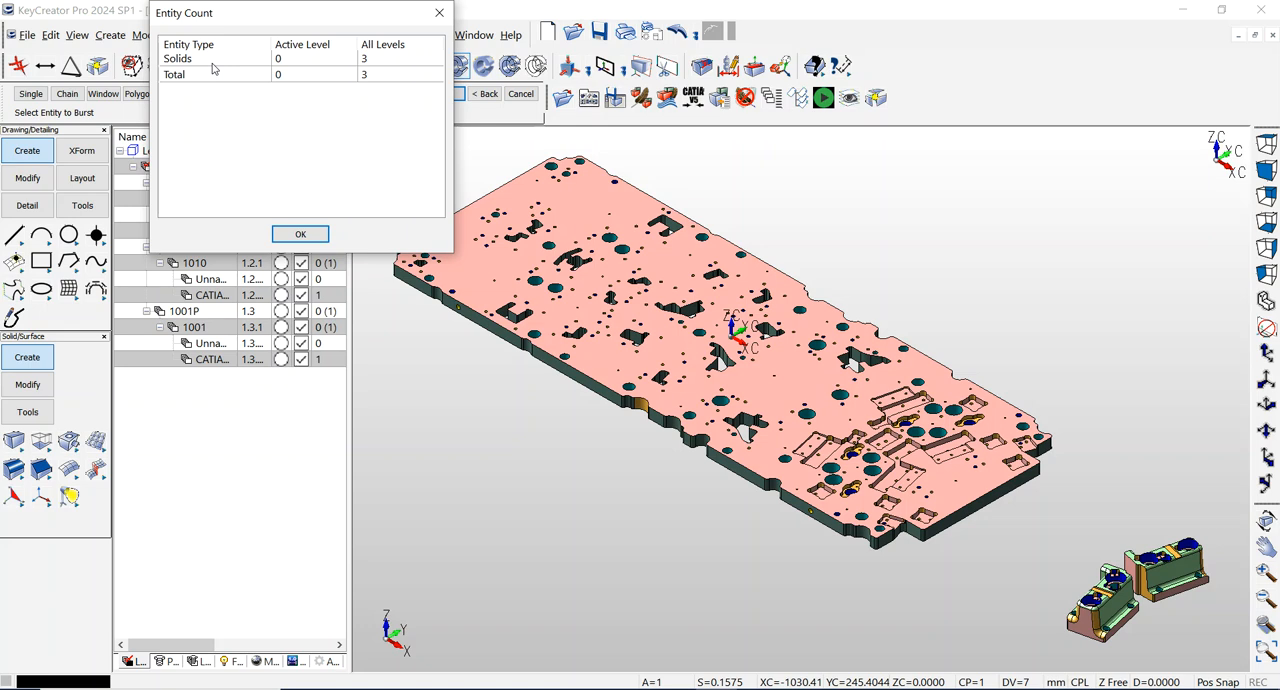
pyautogui.click(299, 236)
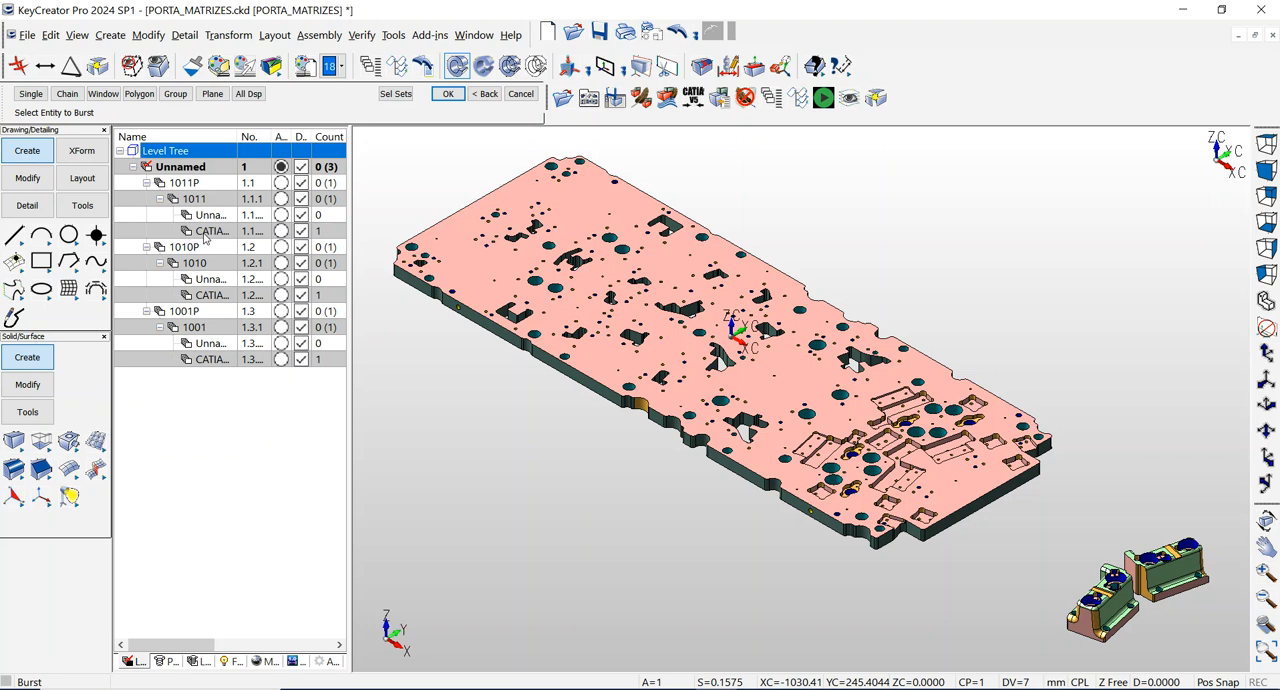
# Move level 1011P and sublevel 1010 out of the first Unnamed level to the root of the level tree.
pyautogui.click(176, 186)
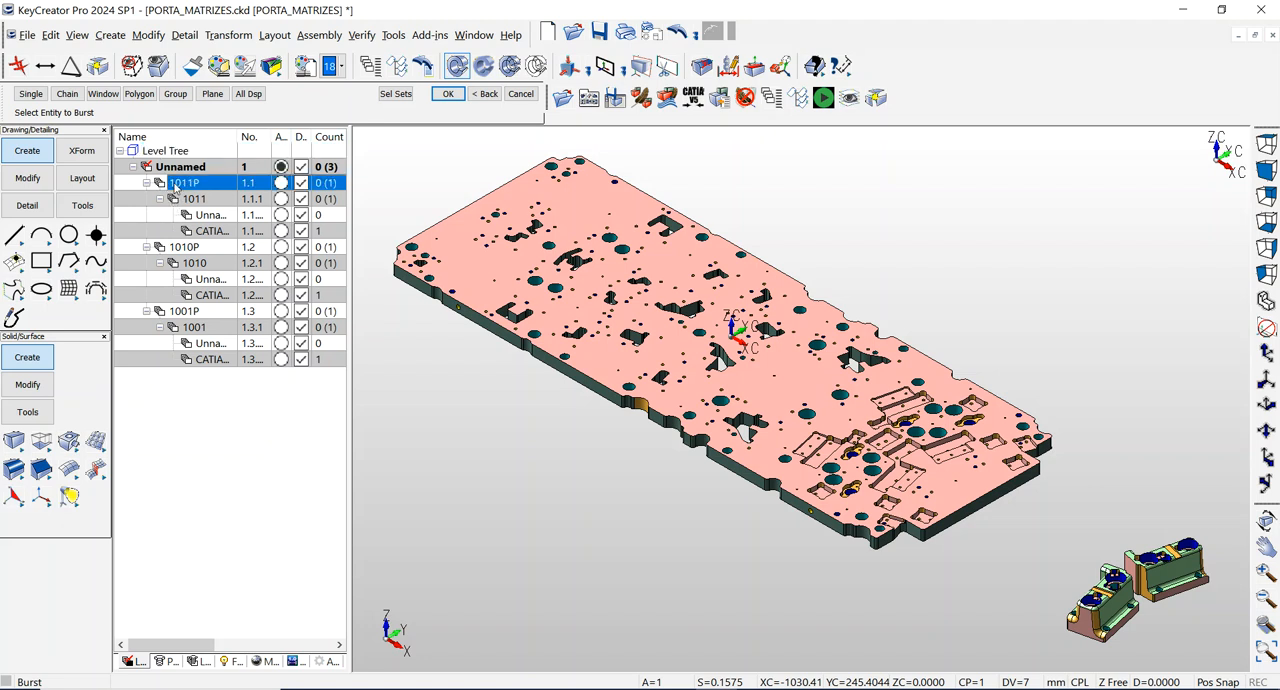
pyautogui.keyDown('ctrl'); pyautogui.click(150, 150); pyautogui.keyUp('ctrl')
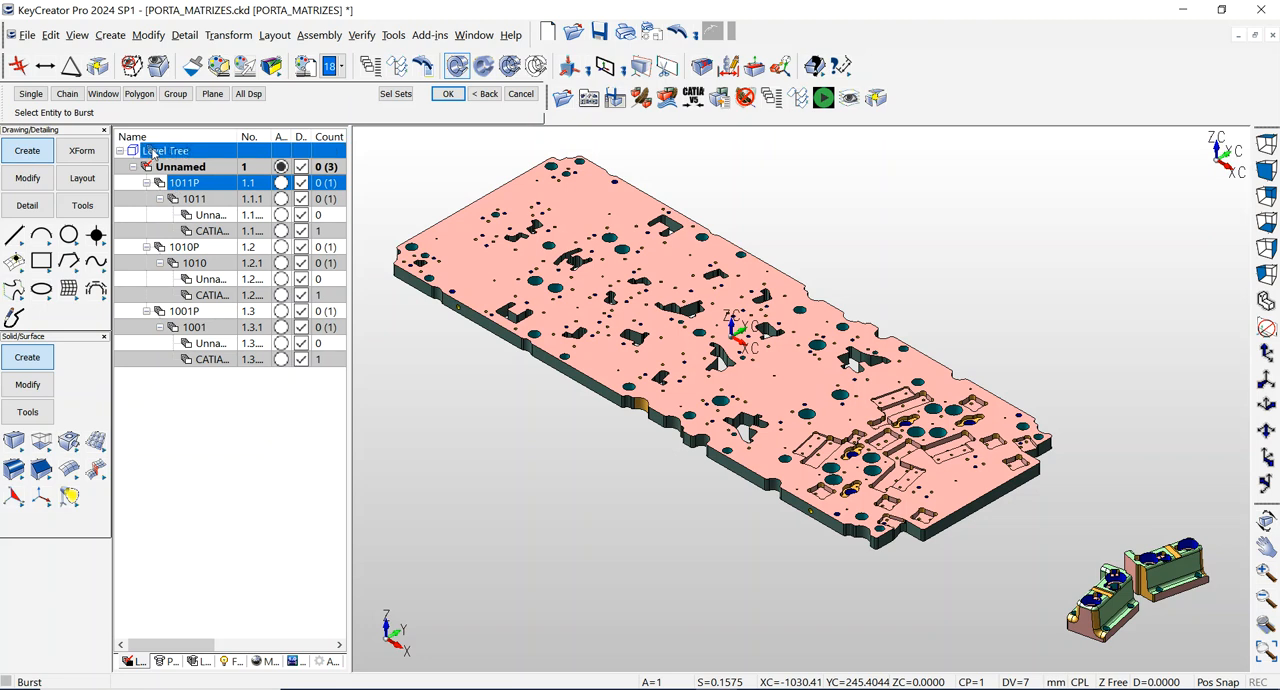
pyautogui.moveTo(150, 150); pyautogui.dragTo(152, 152)
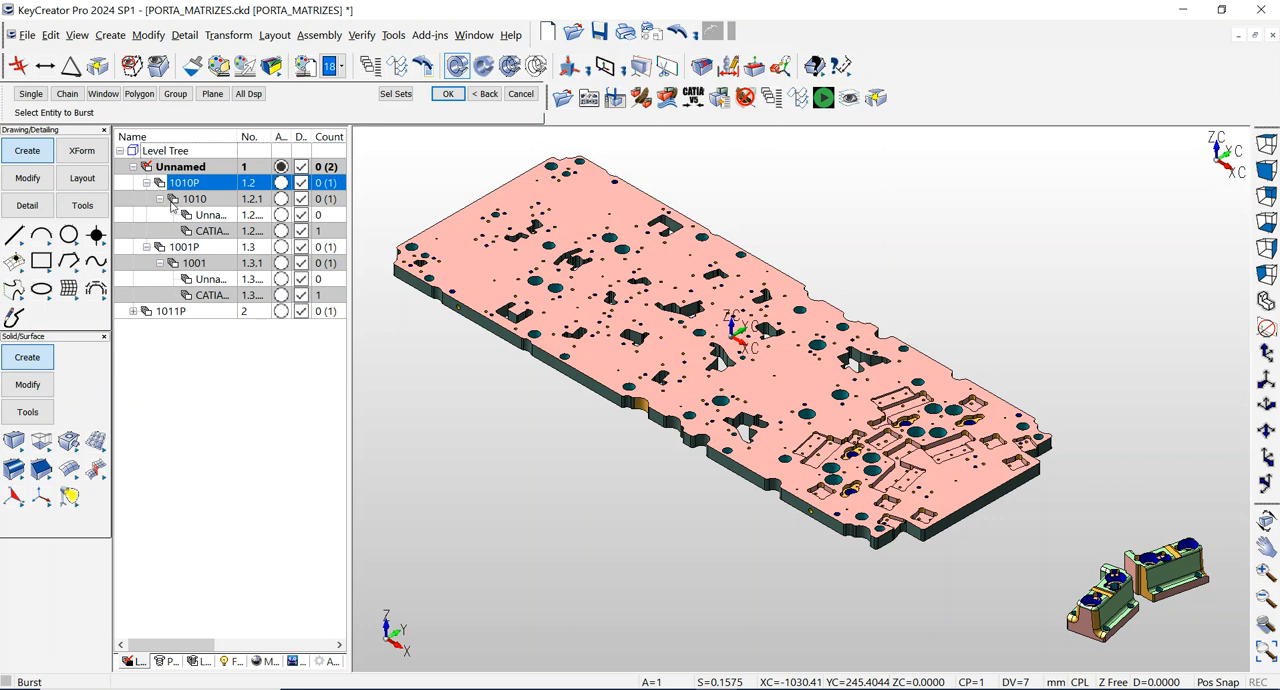
pyautogui.moveTo(171, 202); pyautogui.dragTo(145, 156)
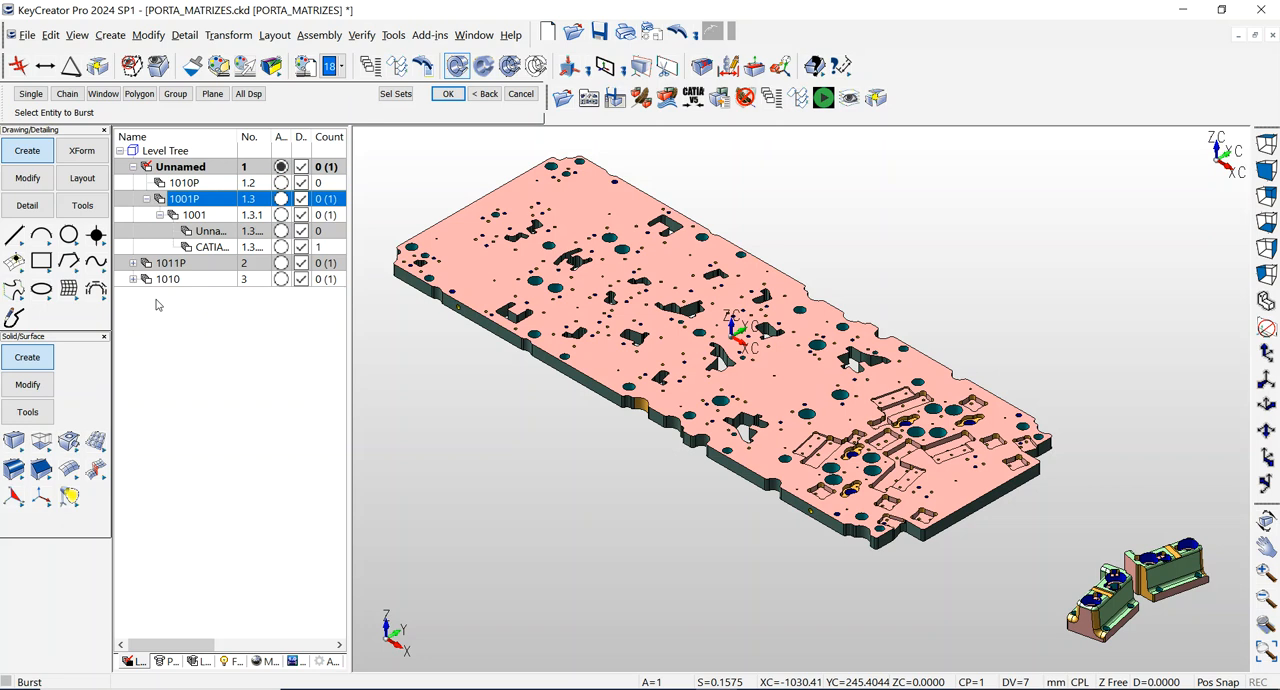
# Expand levels 1010, 1011P and 1011, and move level 1001P to the root of the level tree.
pyautogui.click(134, 280)
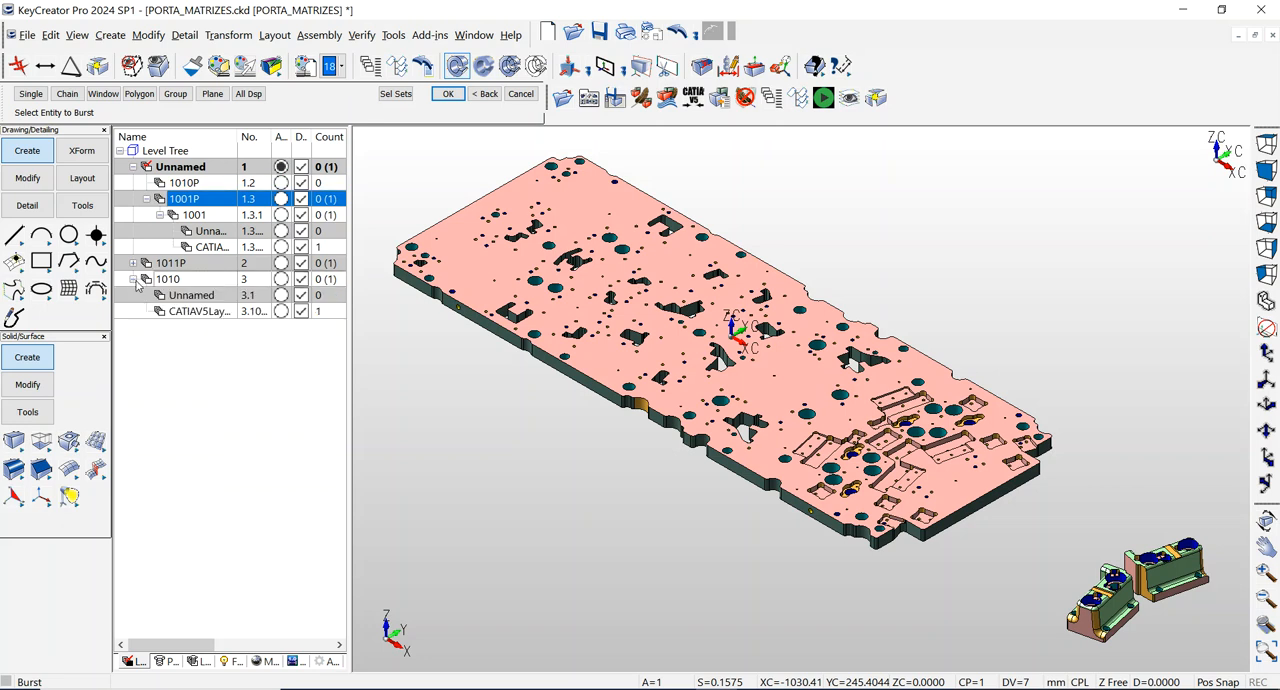
pyautogui.click(134, 265)
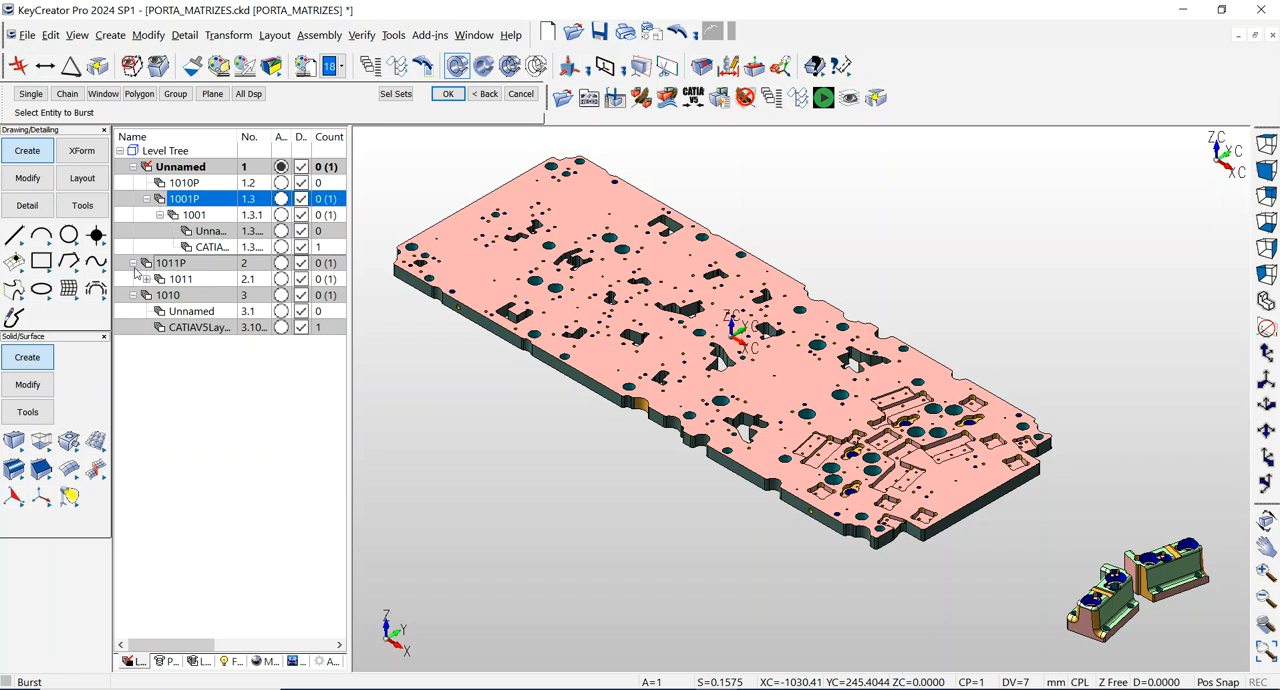
pyautogui.click(146, 280)
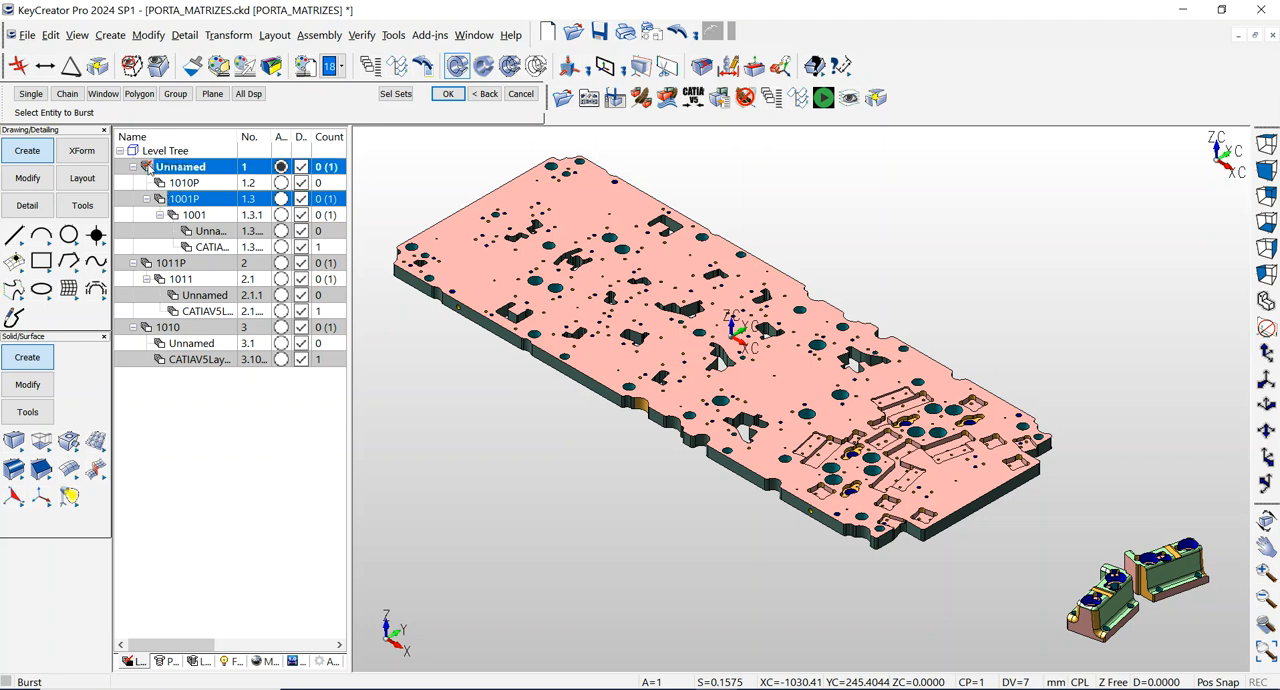
pyautogui.click(143, 151)
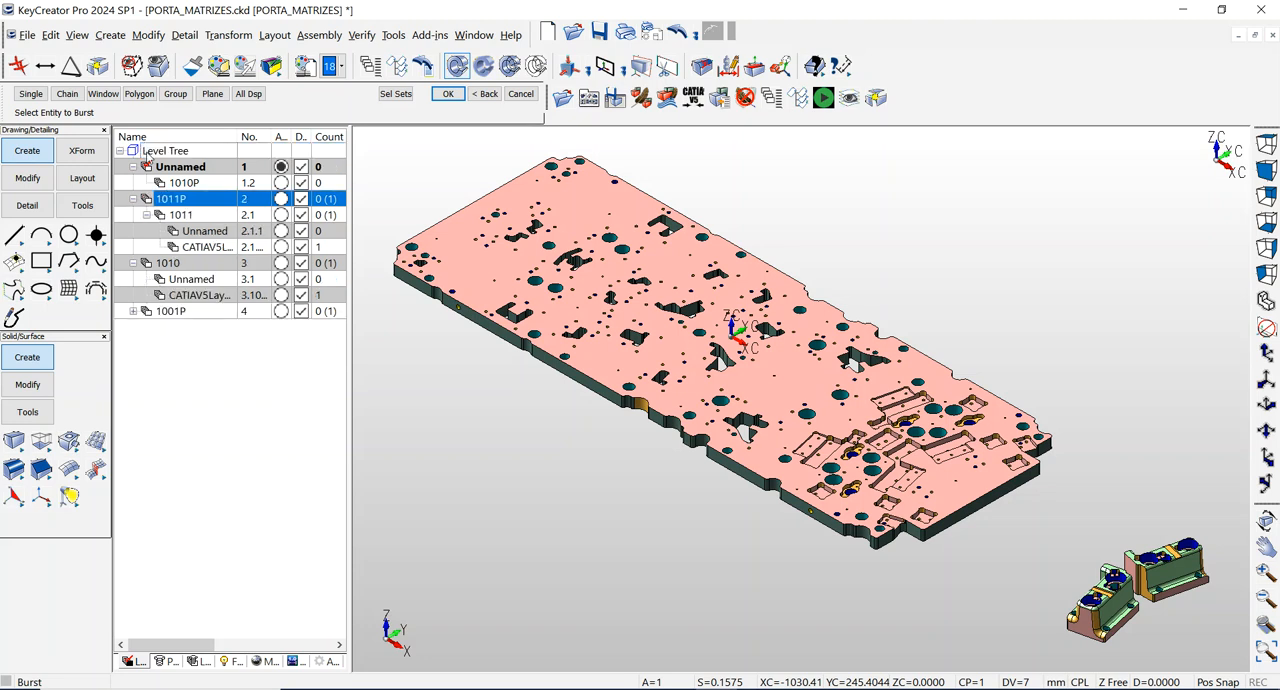
# Delete the top Unnamed level together with its sublevel 1010P, and expand levels 1001P and 1001.
pyautogui.click(177, 169)
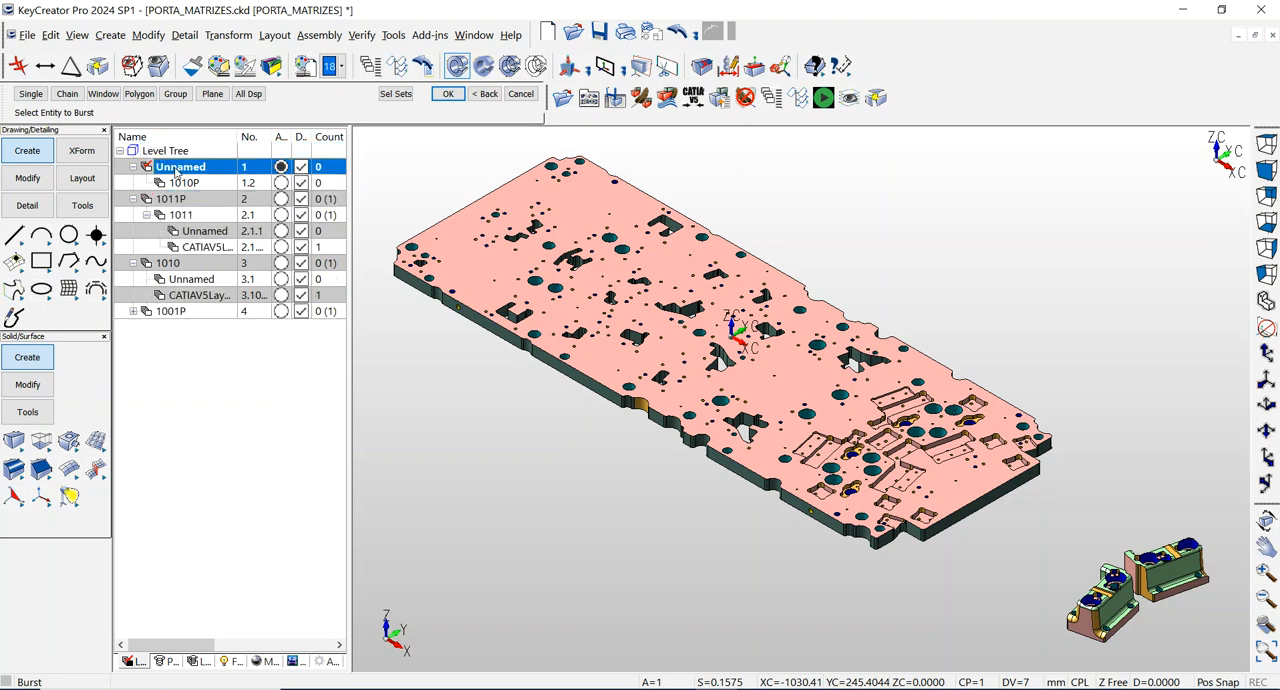
pyautogui.rightClick(177, 169)
pyautogui.click(206, 291)
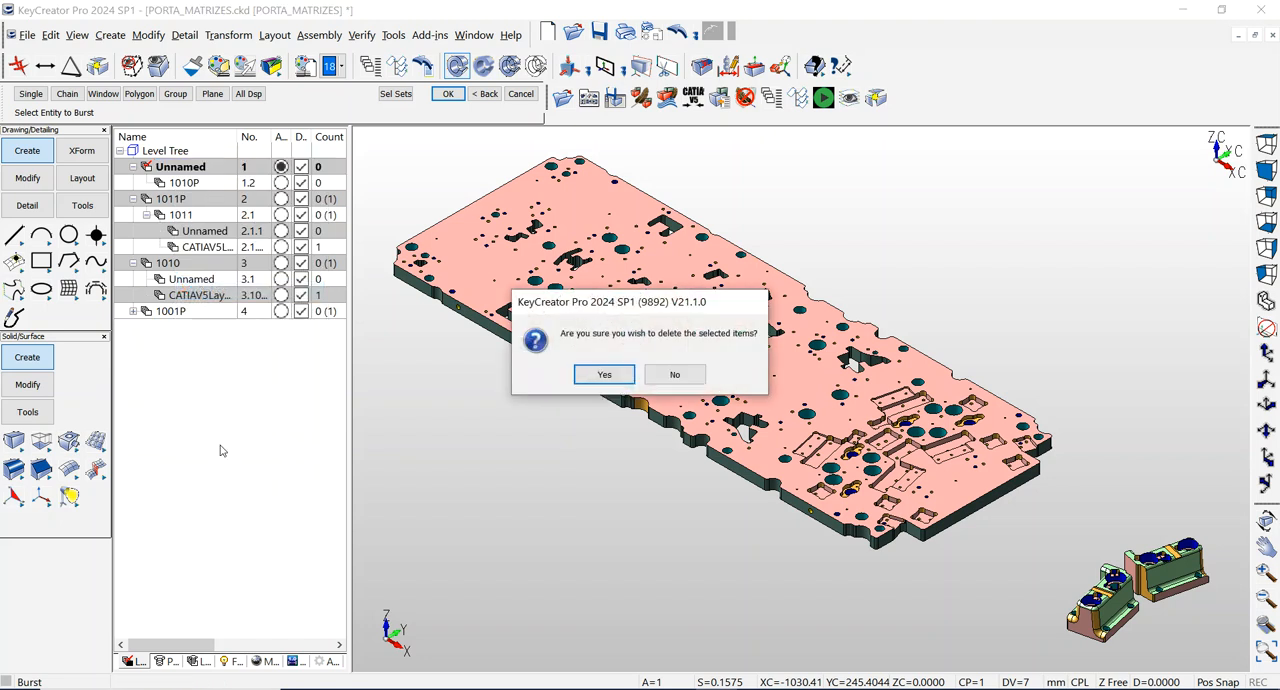
pyautogui.click(595, 378)
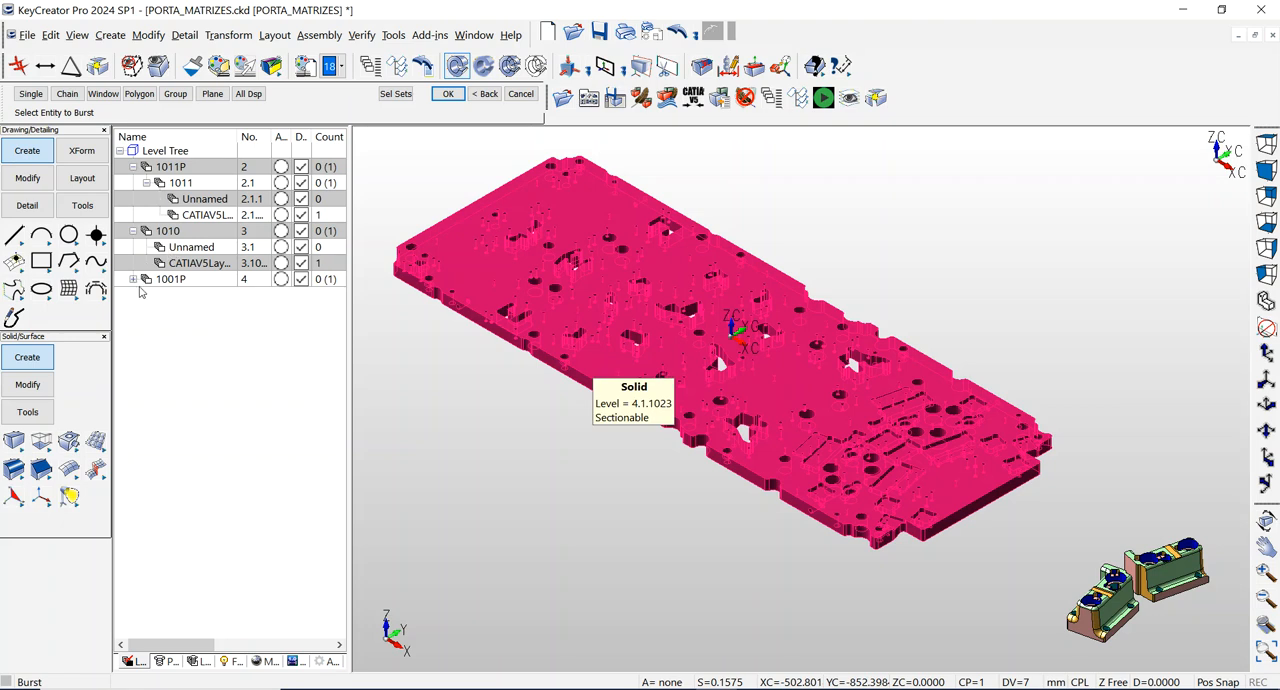
pyautogui.click(132, 279)
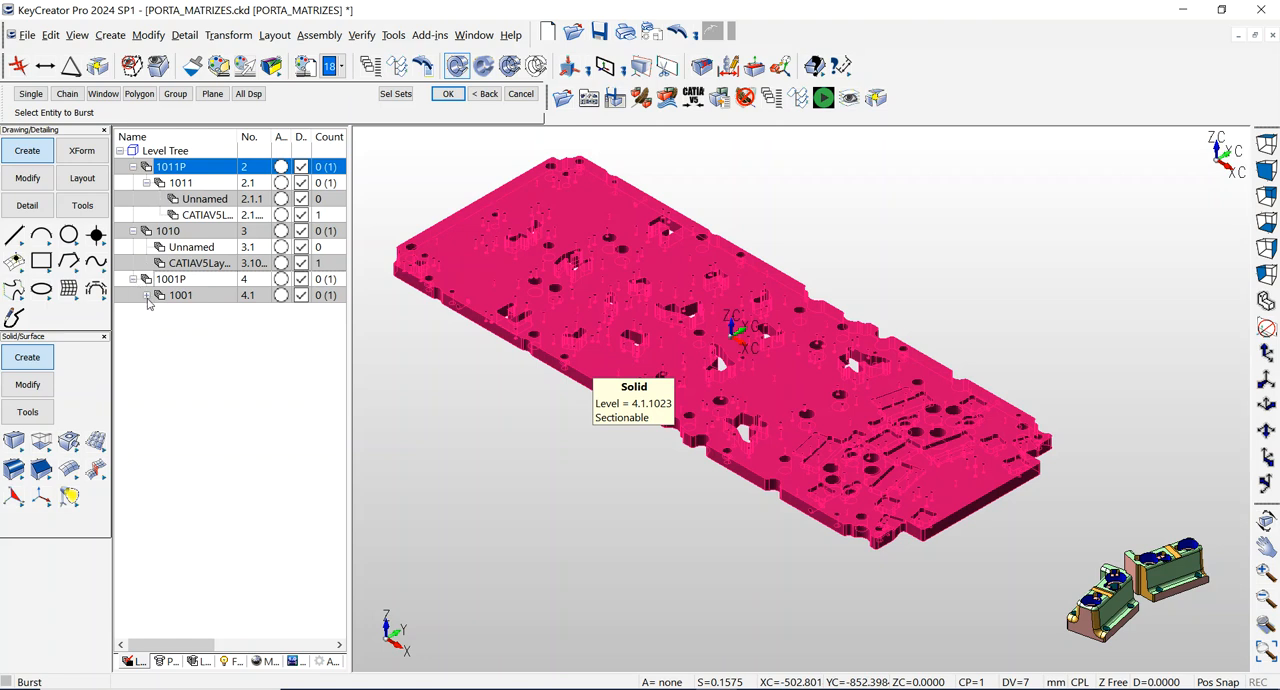
pyautogui.click(146, 296)
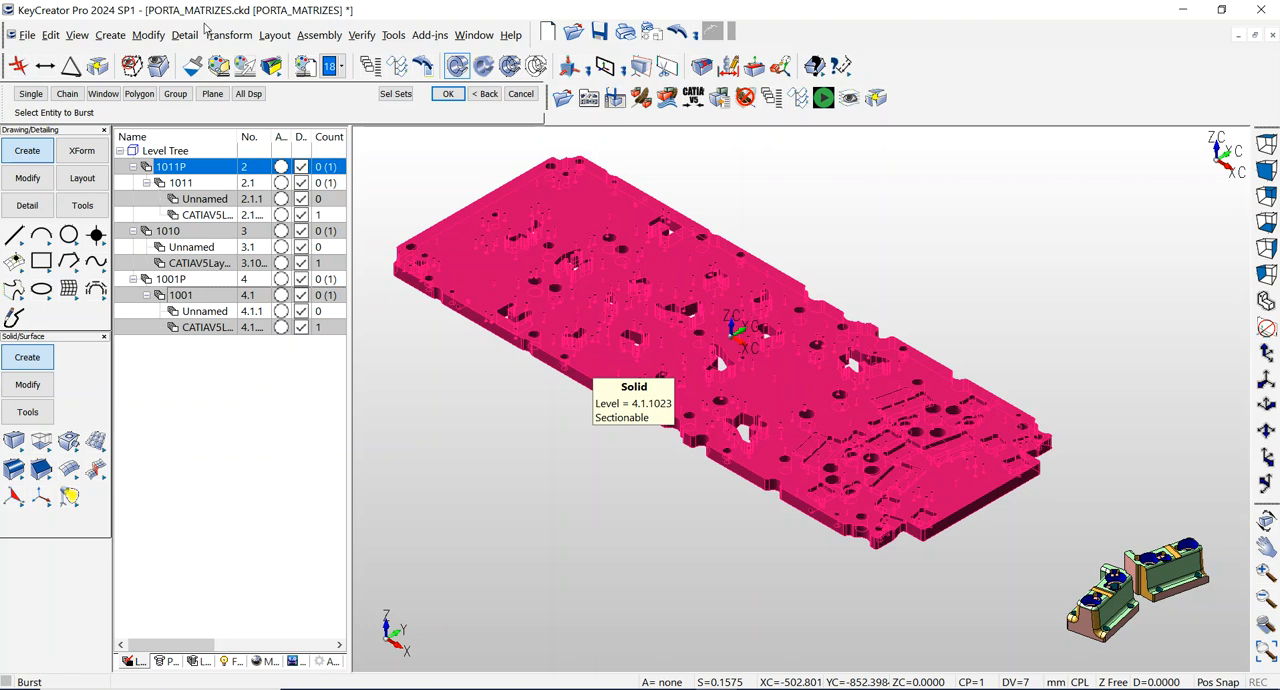